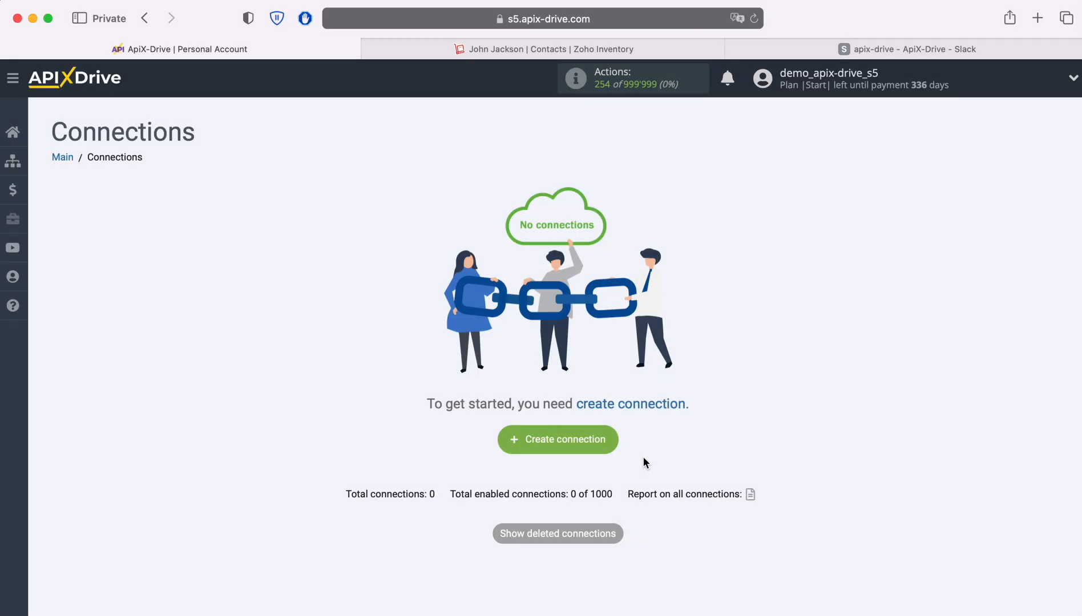
# Start a new connection with ZOHO Inventory as the data source system.
pyautogui.click(615, 447)
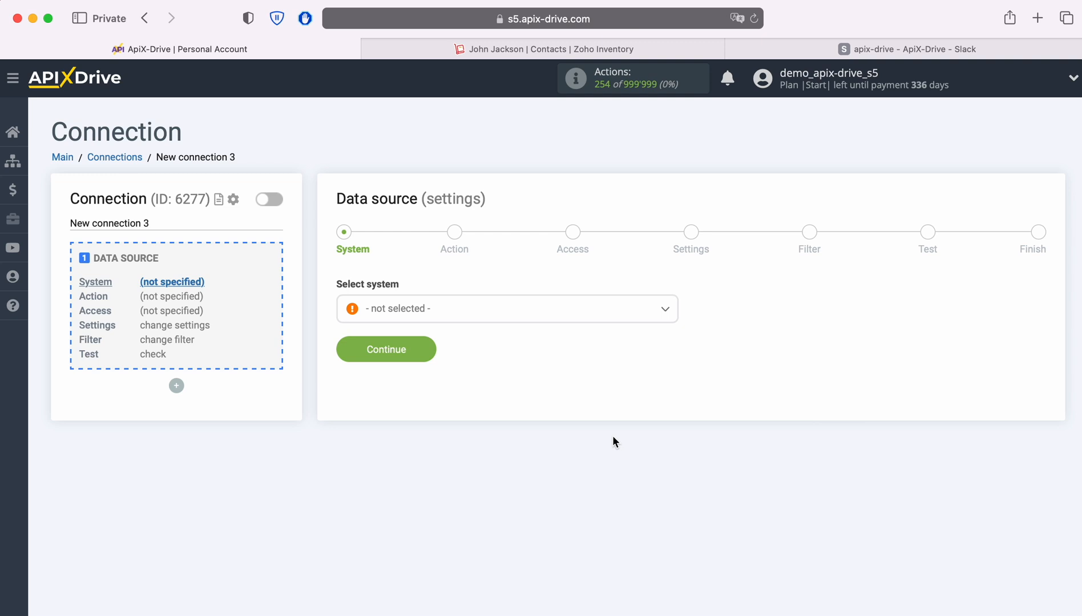
pyautogui.click(518, 323)
pyautogui.scroll(-15, 583, 438)
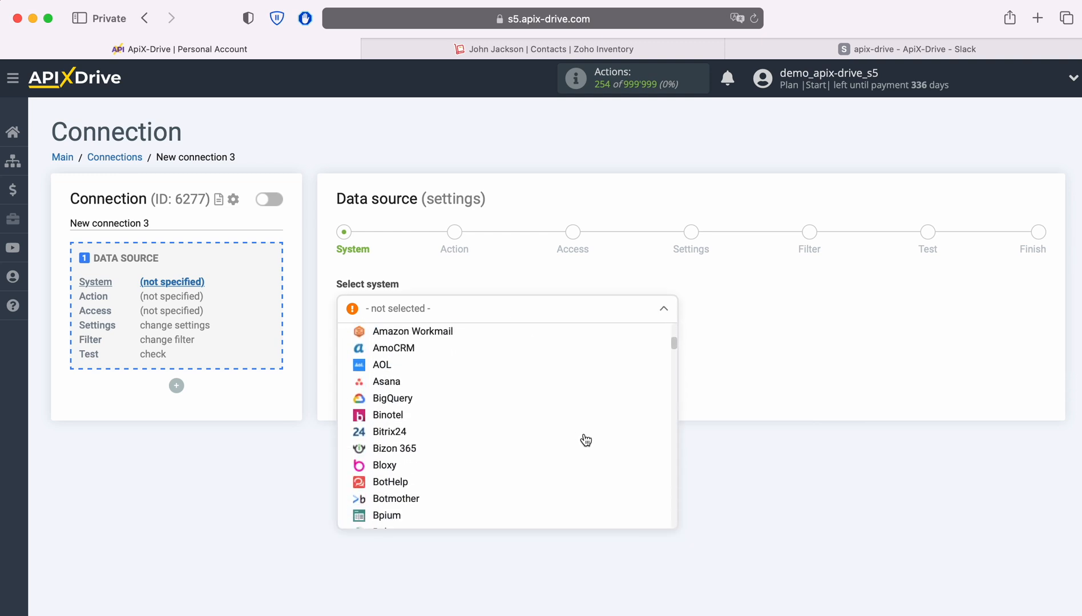
pyautogui.scroll(-15, 585, 439)
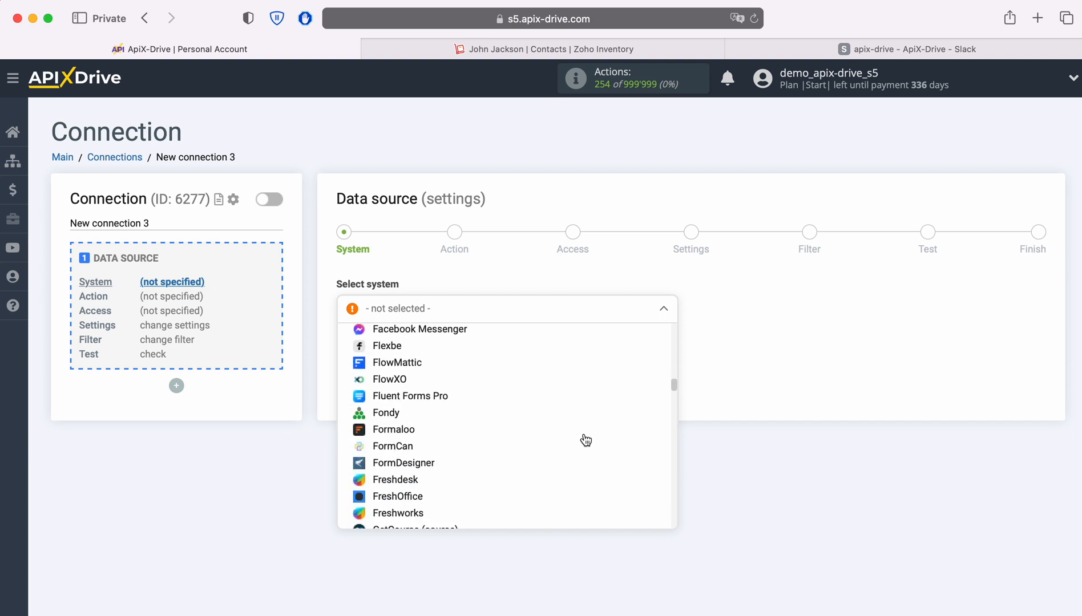
pyautogui.scroll(-15, 585, 439)
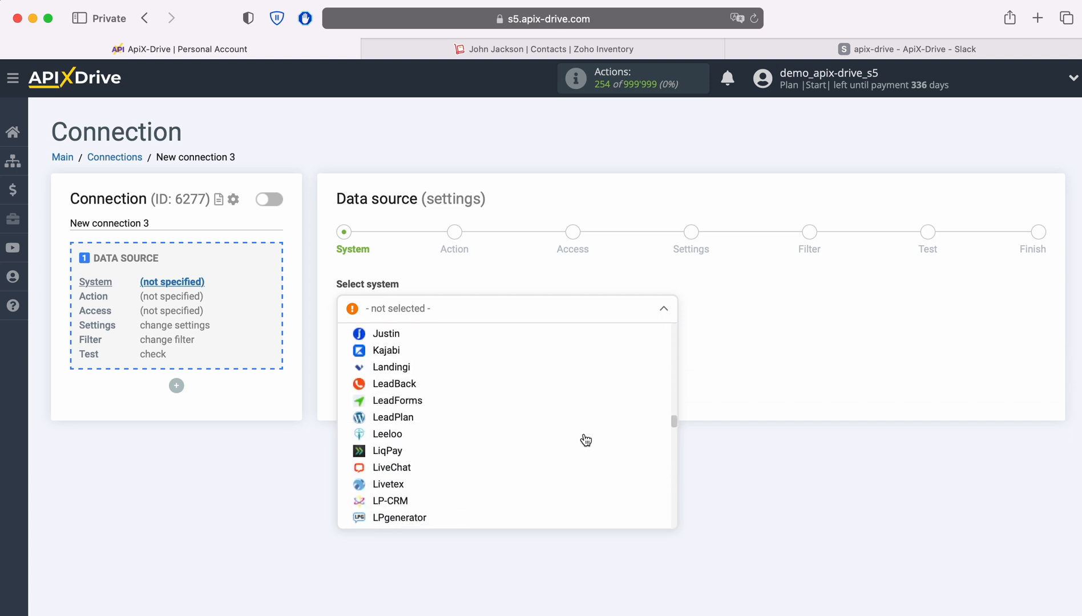
pyautogui.scroll(-15, 586, 439)
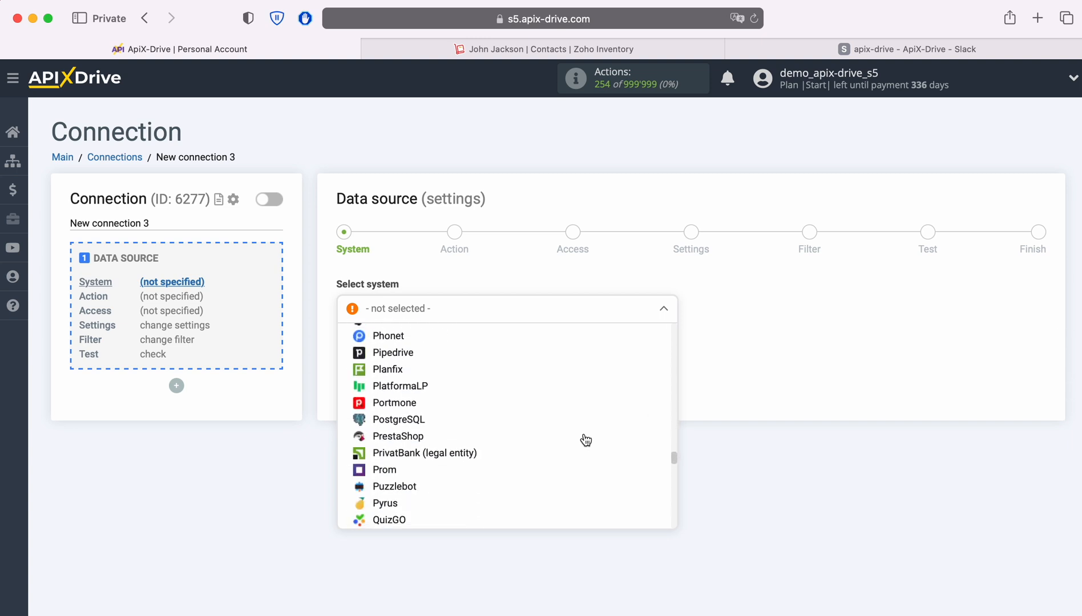
pyautogui.scroll(-15, 585, 439)
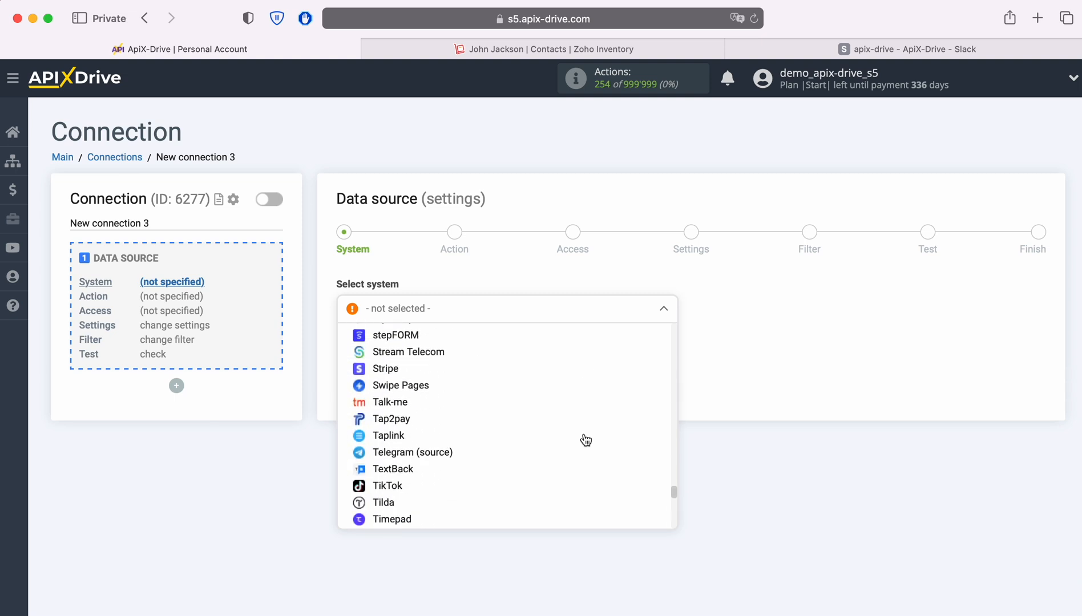
pyautogui.scroll(-15, 585, 439)
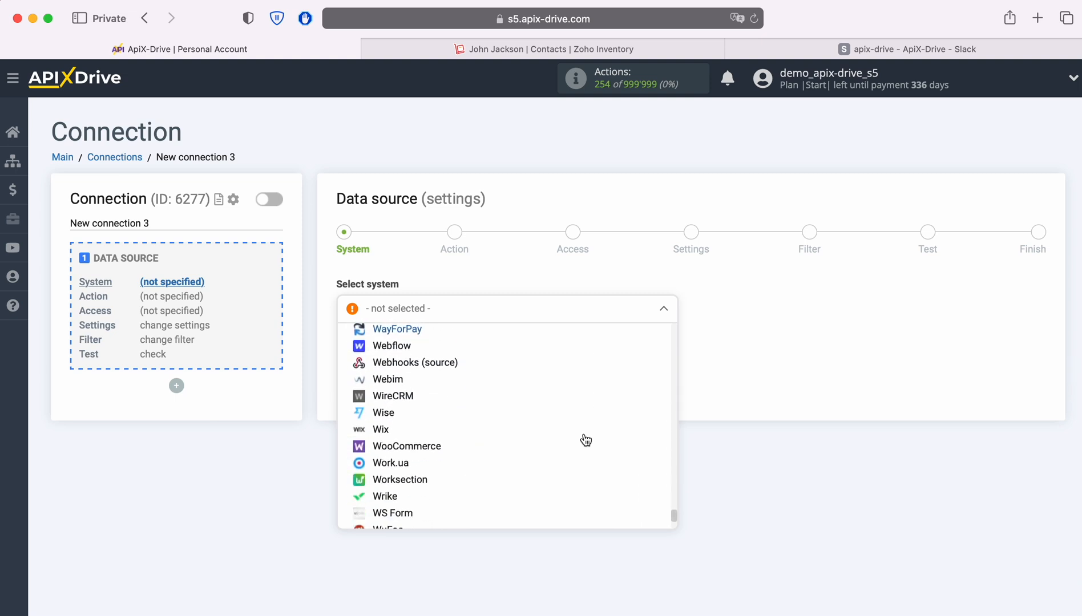
pyautogui.click(403, 503)
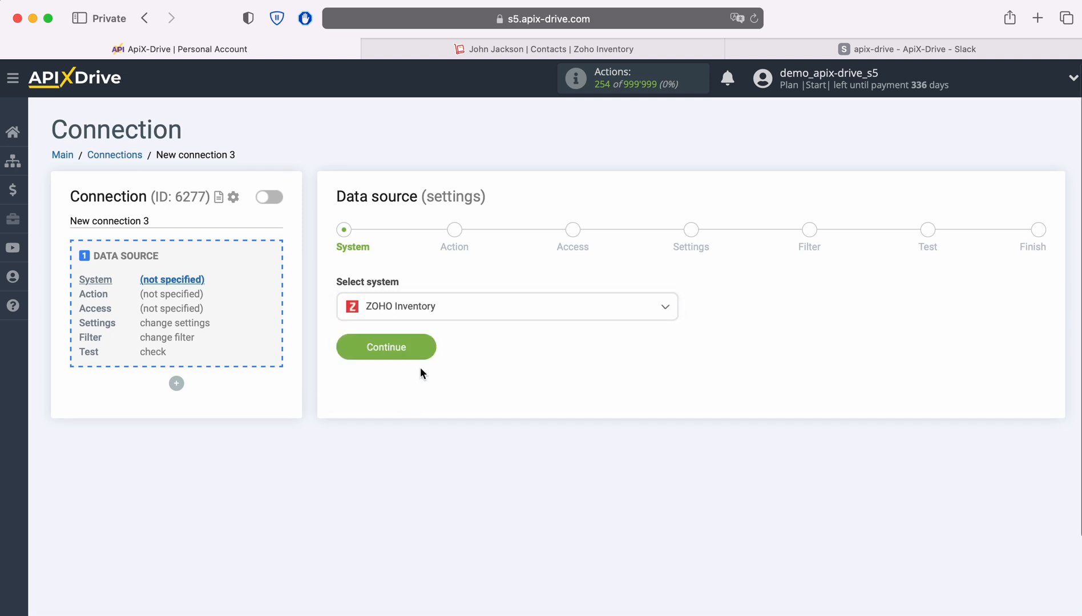
pyautogui.click(425, 346)
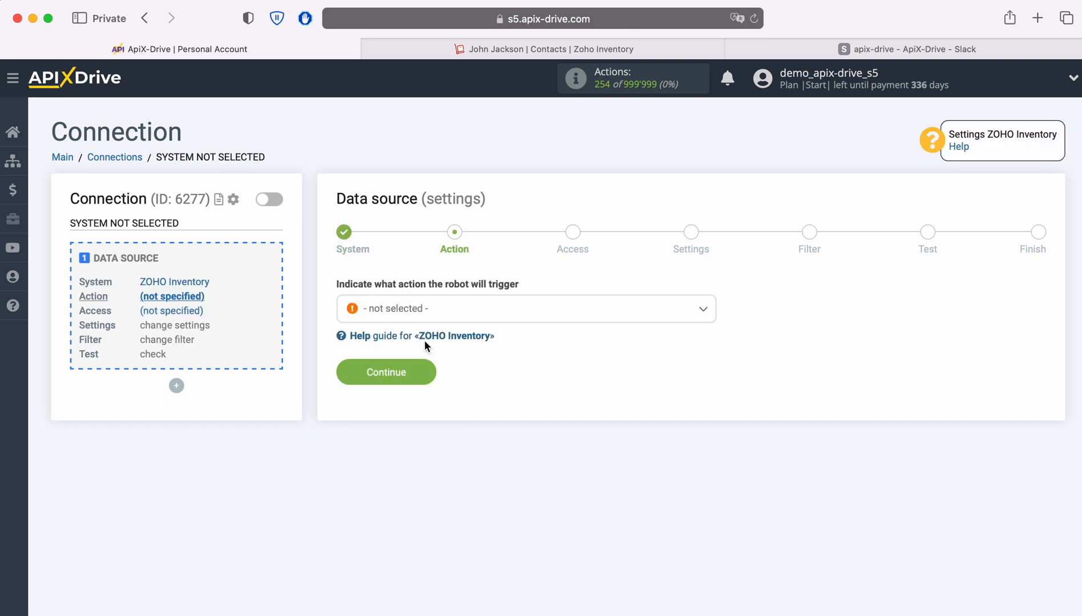
# Set Get CONTACTS (new) as the source action and continue to the Access step.
pyautogui.click(485, 320)
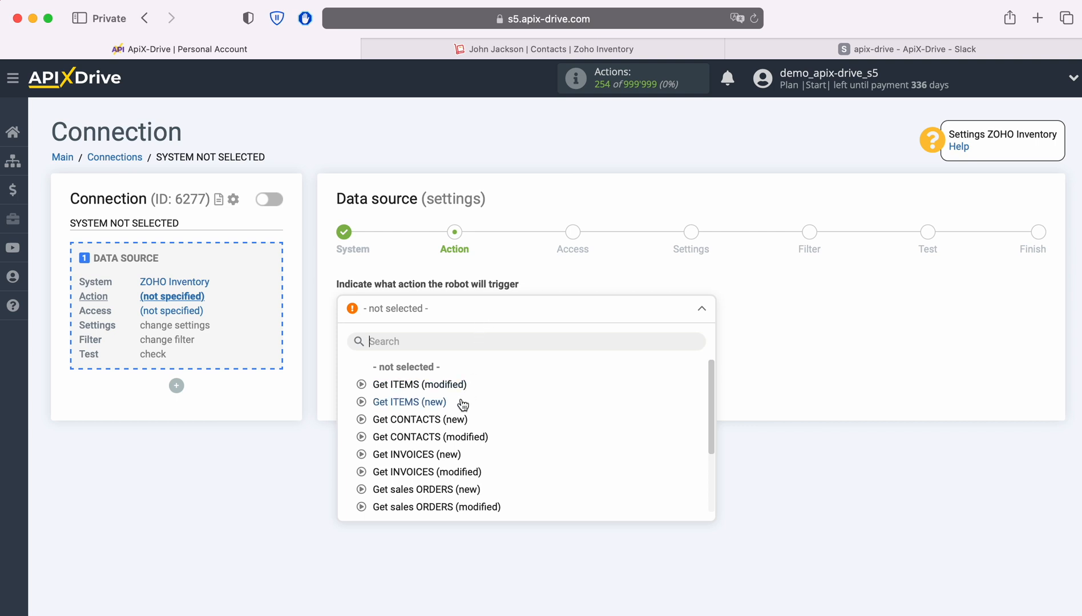
pyautogui.click(453, 419)
pyautogui.click(429, 375)
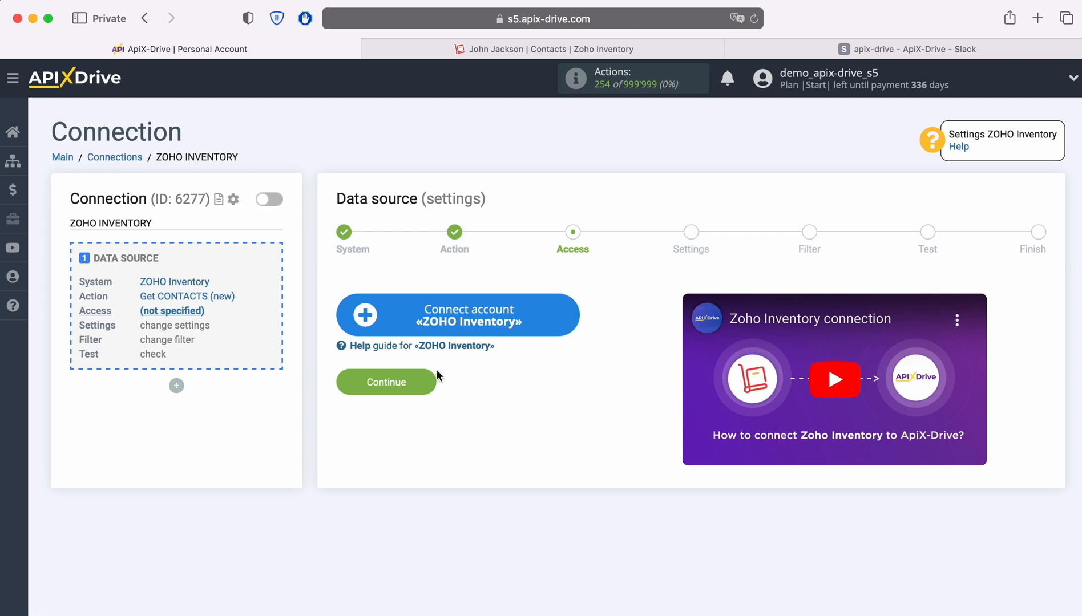
# Sign in to Zoho Accounts with the account e-mail and saved password, then accept ApiX Drive's access request.
pyautogui.click(569, 313)
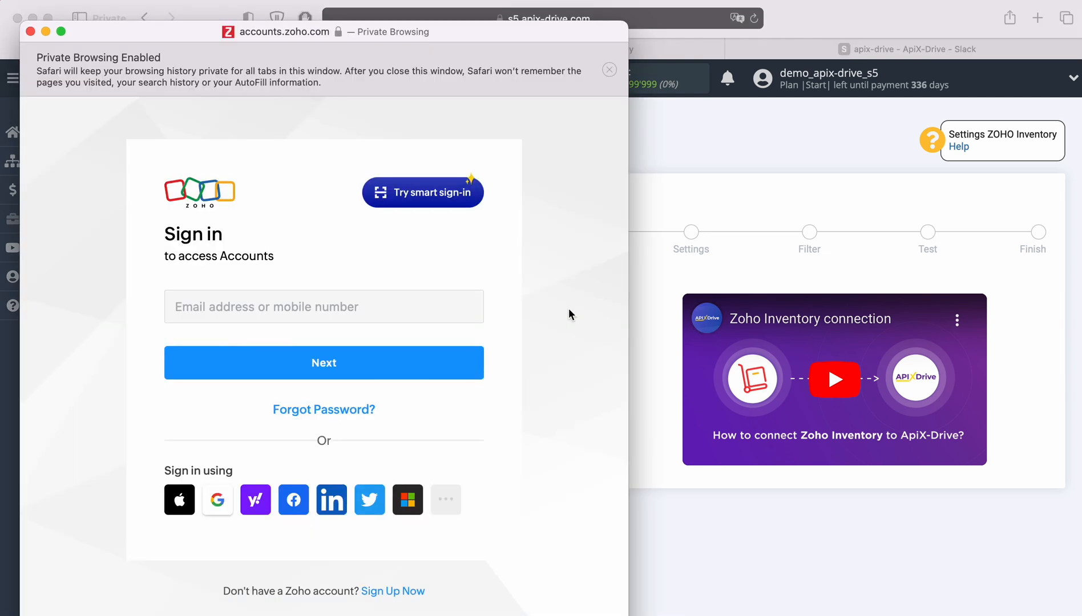
pyautogui.click(376, 312)
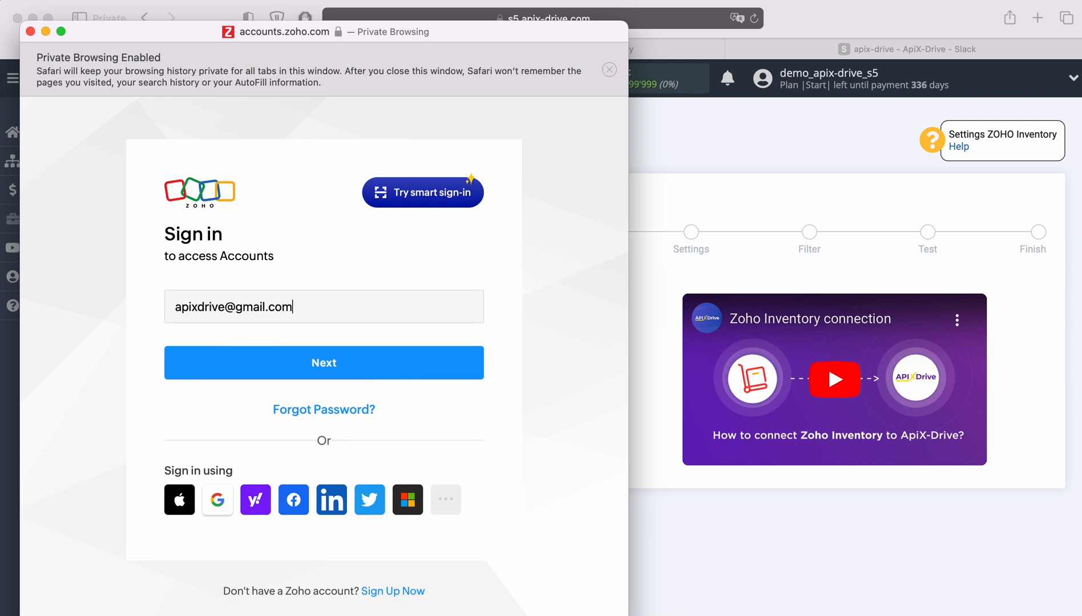
pyautogui.press('Return')
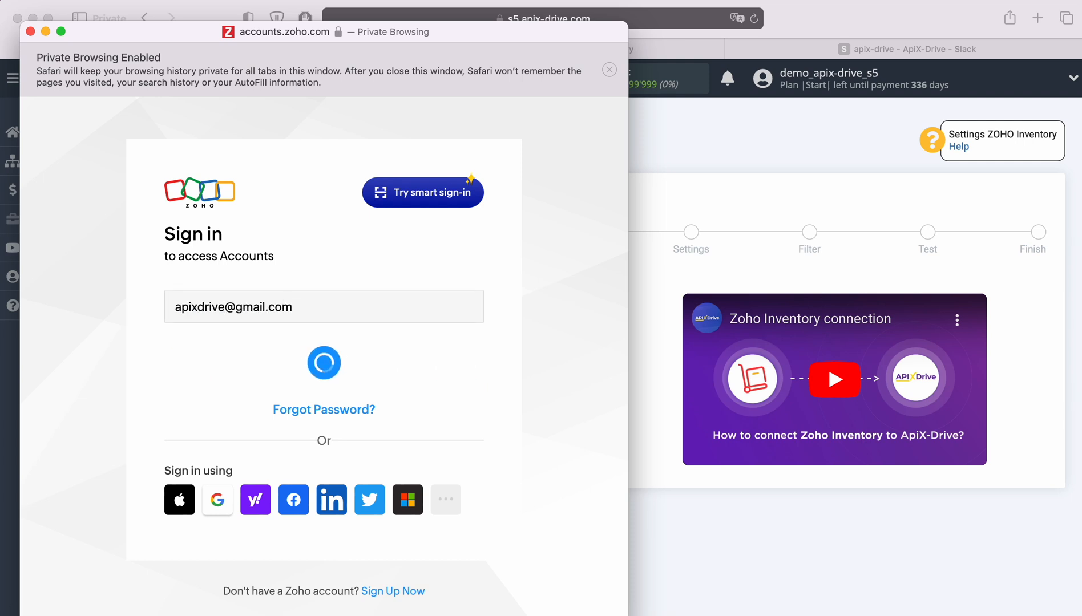
pyautogui.press('Down')
pyautogui.press('Return')
pyautogui.click(371, 448)
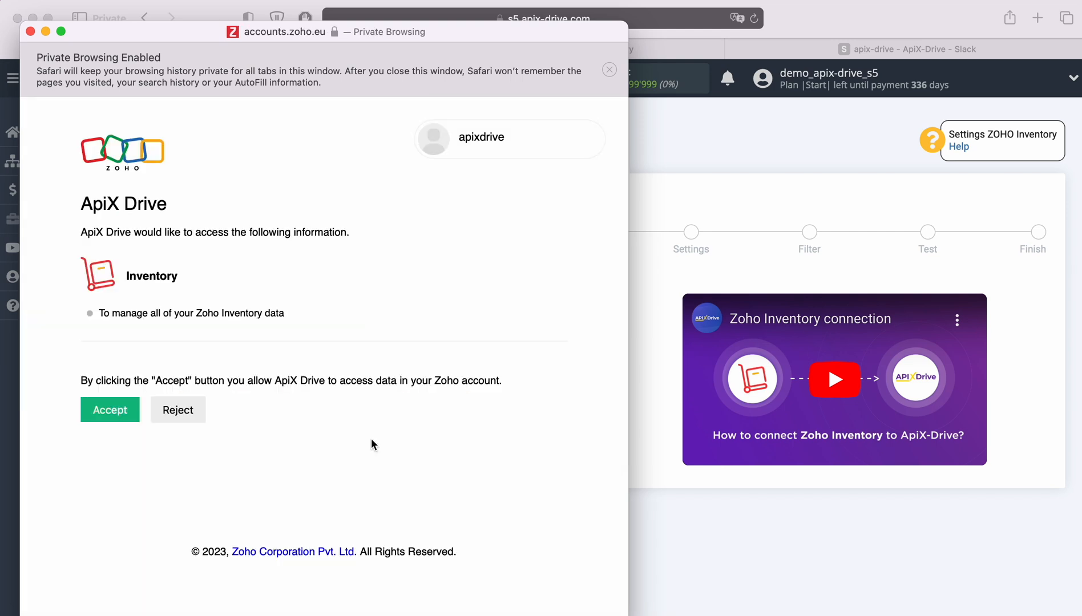
pyautogui.click(112, 409)
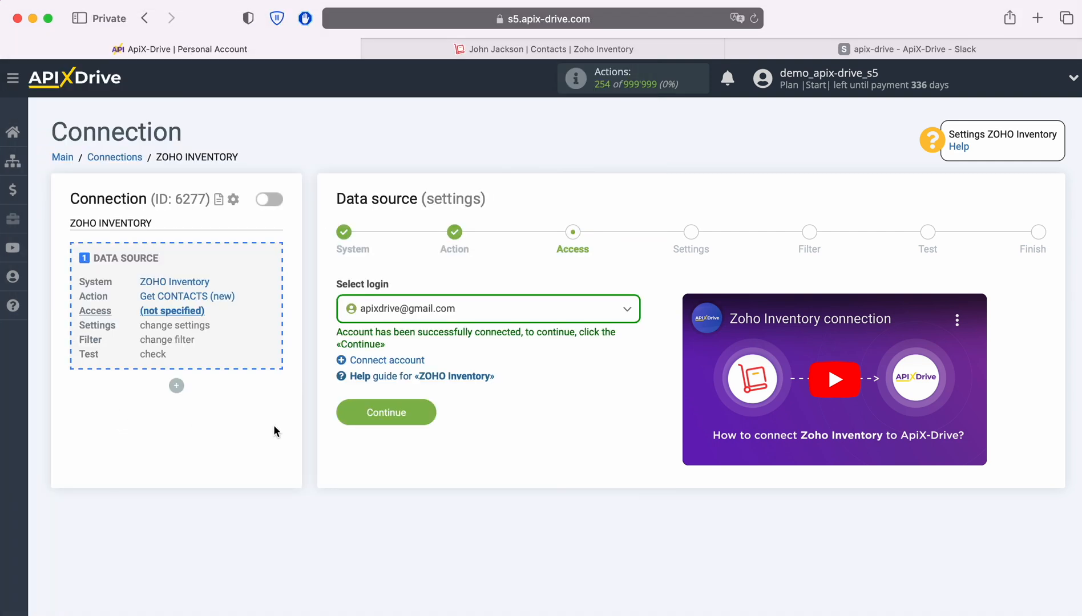
# Select the connected Zoho account as the login and keep the default settings.
pyautogui.click(479, 319)
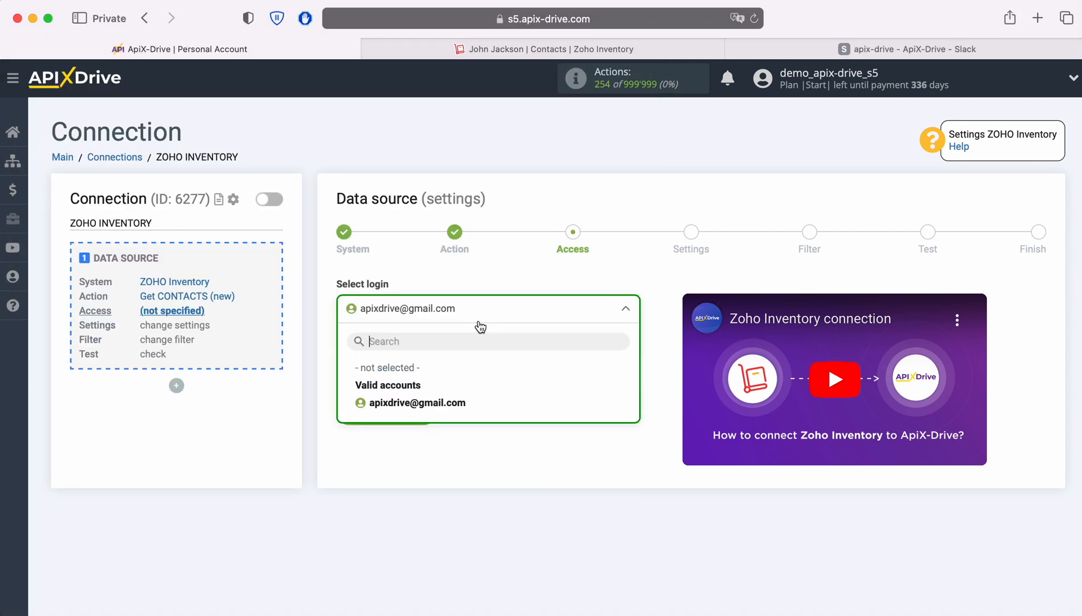
pyautogui.click(456, 401)
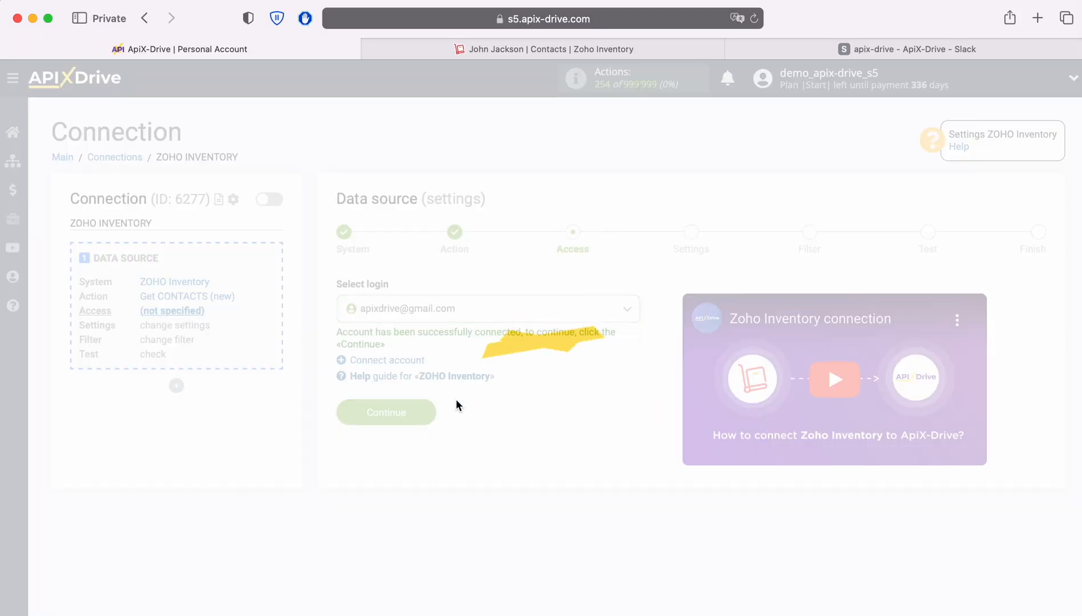
pyautogui.click(429, 411)
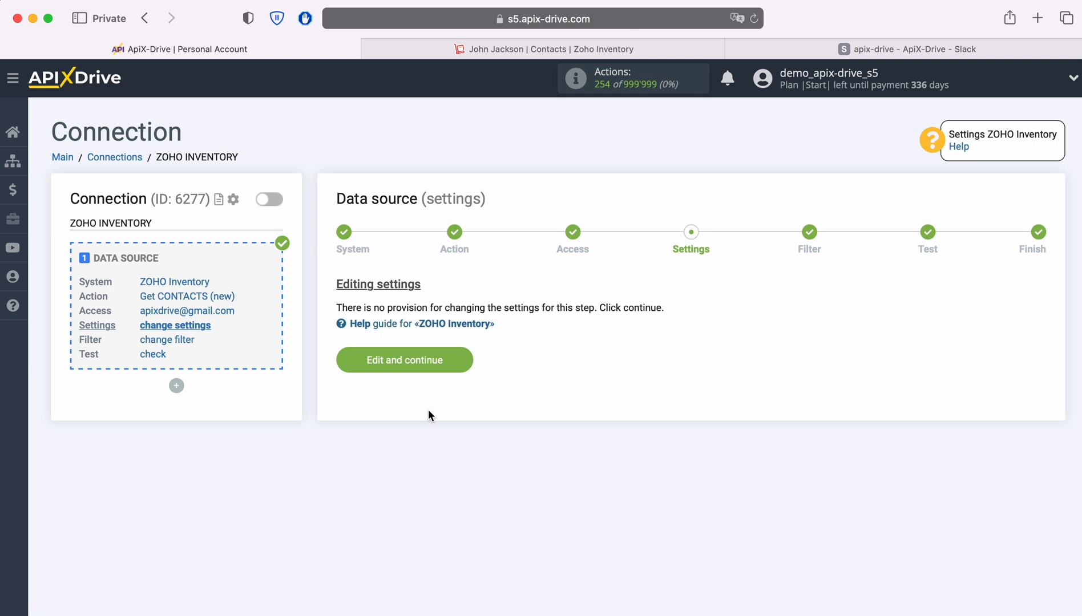
pyautogui.click(465, 357)
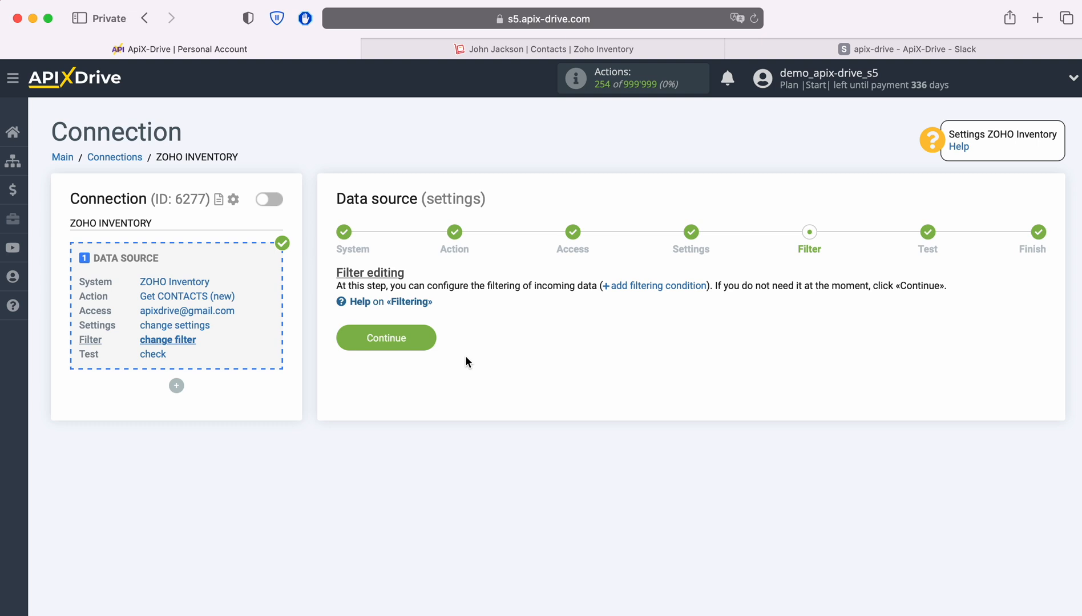
# Leave the filter empty, review the sample Zoho contact data, and finish the source.
pyautogui.click(427, 336)
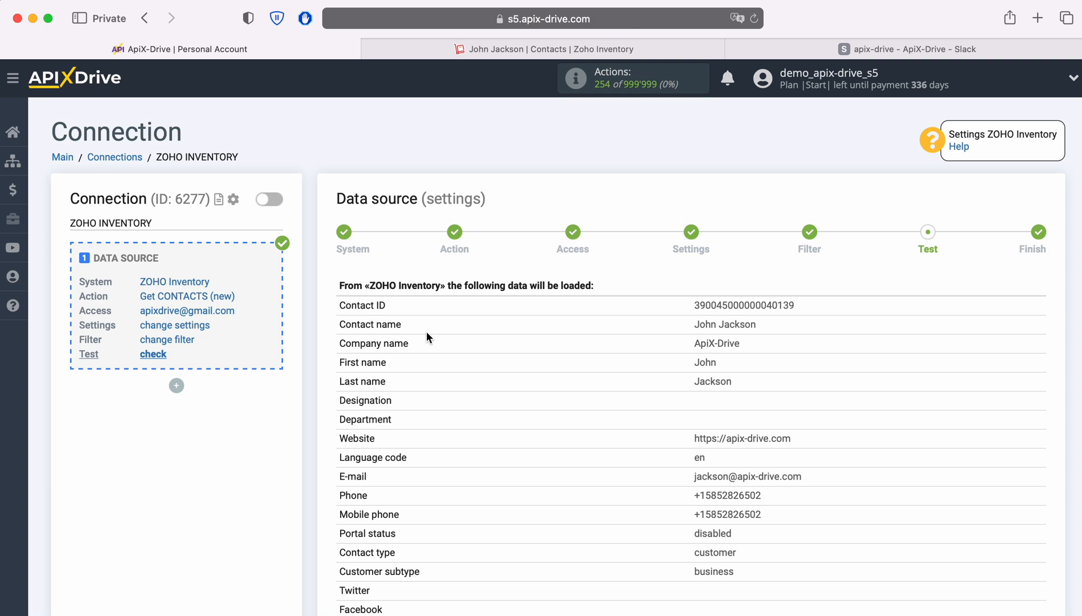
pyautogui.scroll(-6, 426, 332)
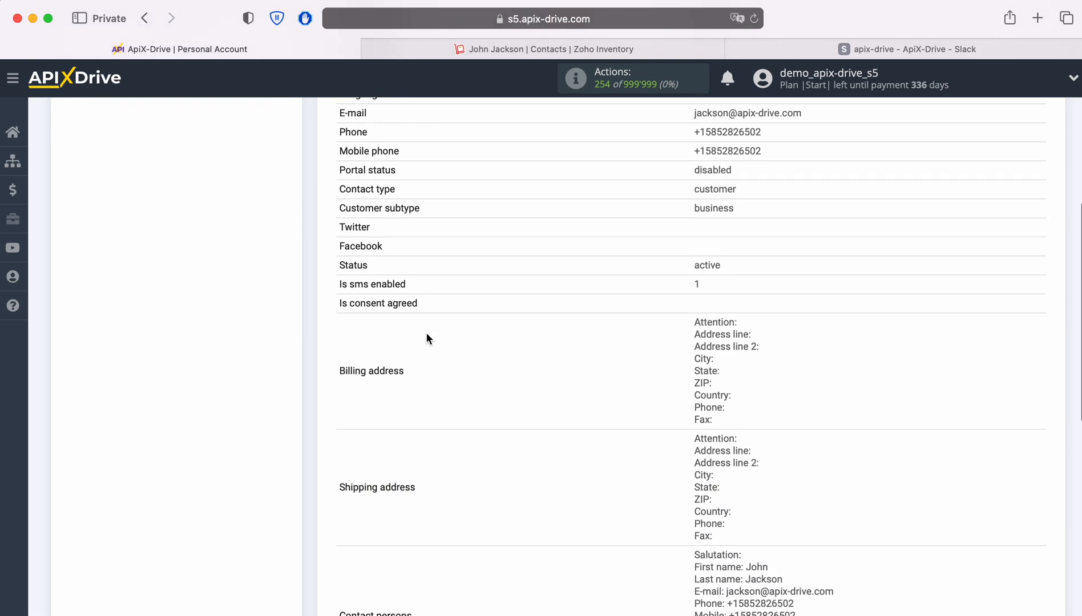
pyautogui.scroll(-4, 426, 334)
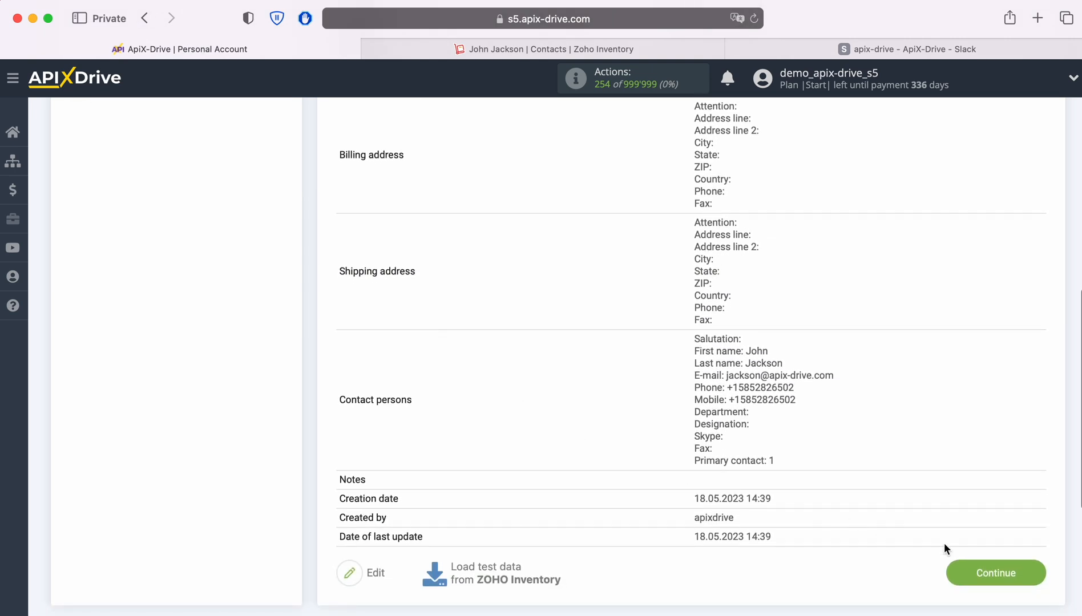
pyautogui.click(1021, 573)
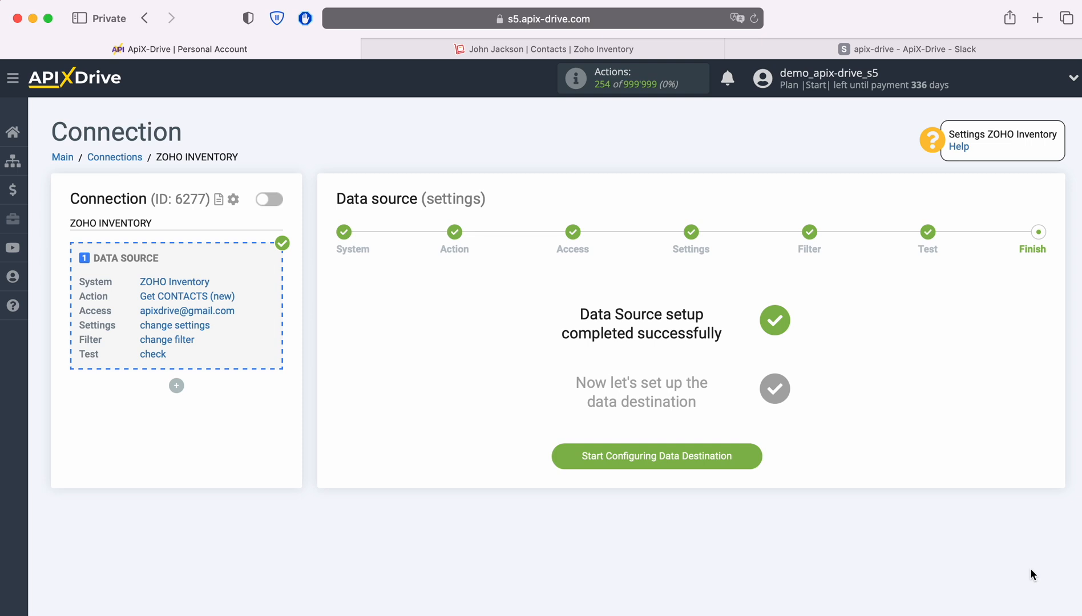
# Begin the data destination and select Slack as its system.
pyautogui.click(750, 453)
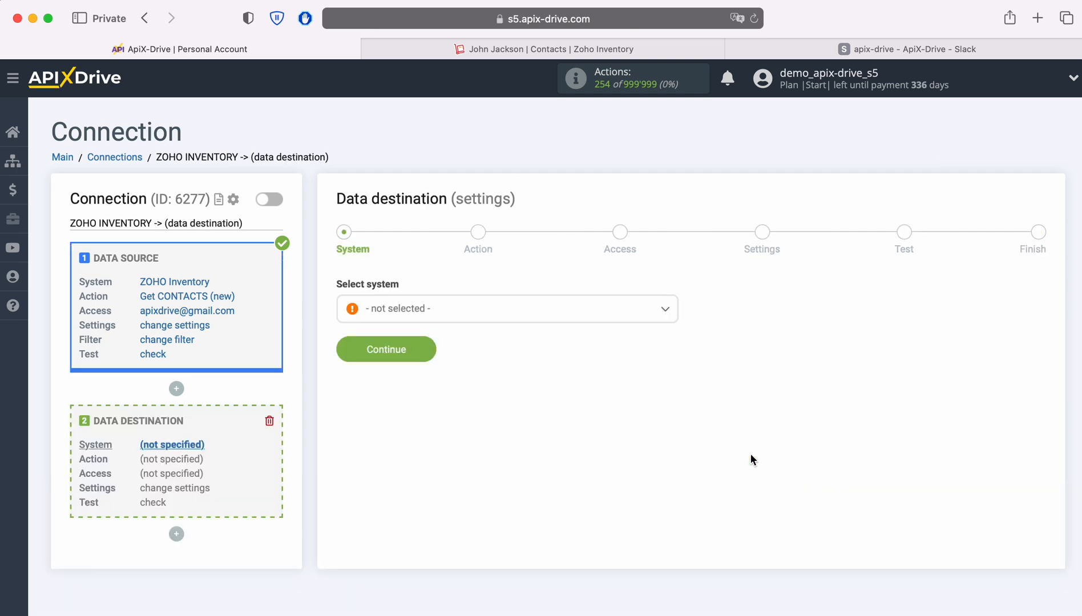
pyautogui.click(507, 315)
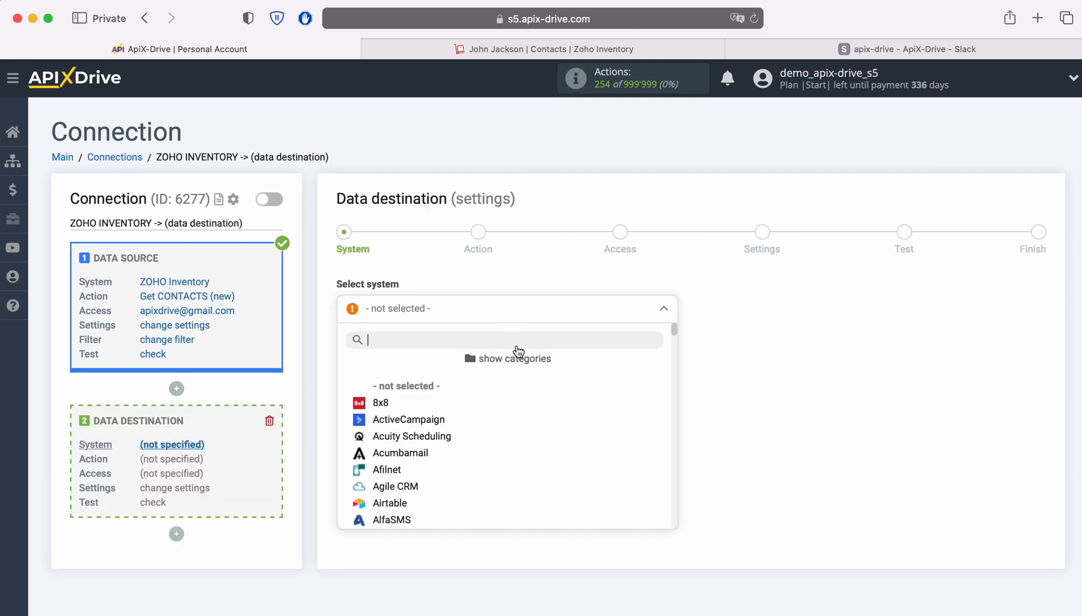
pyautogui.scroll(-3, 570, 416)
pyautogui.scroll(-15, 590, 416)
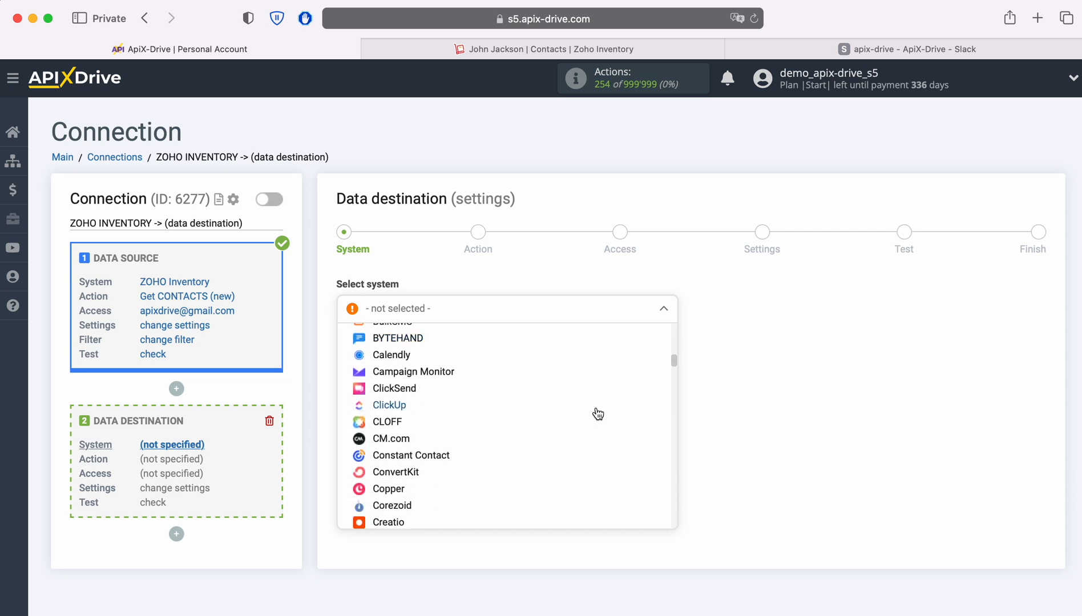
pyautogui.scroll(-15, 598, 414)
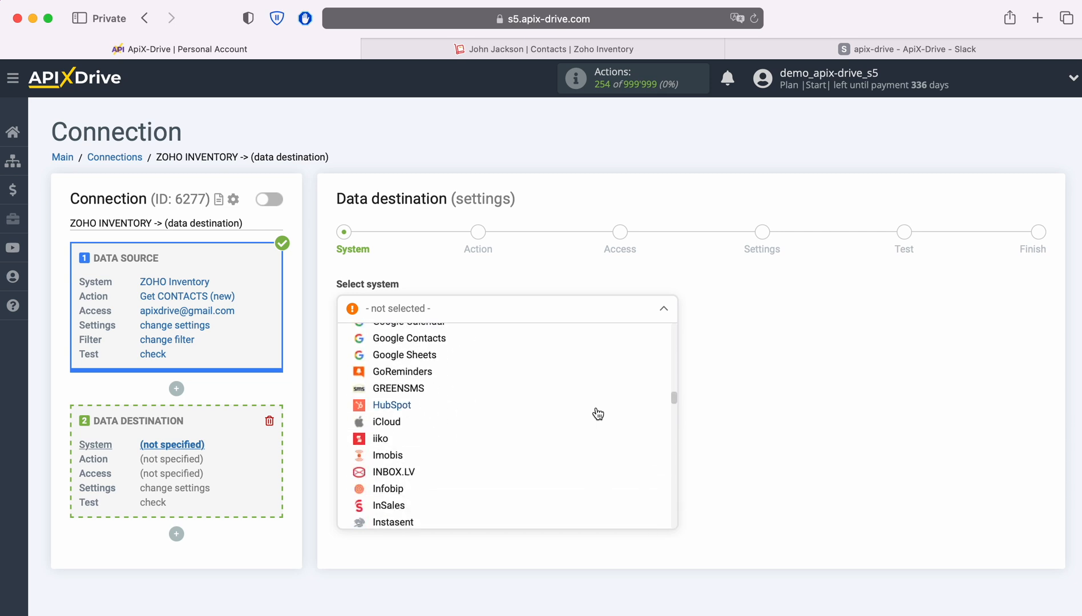
pyautogui.scroll(-15, 598, 414)
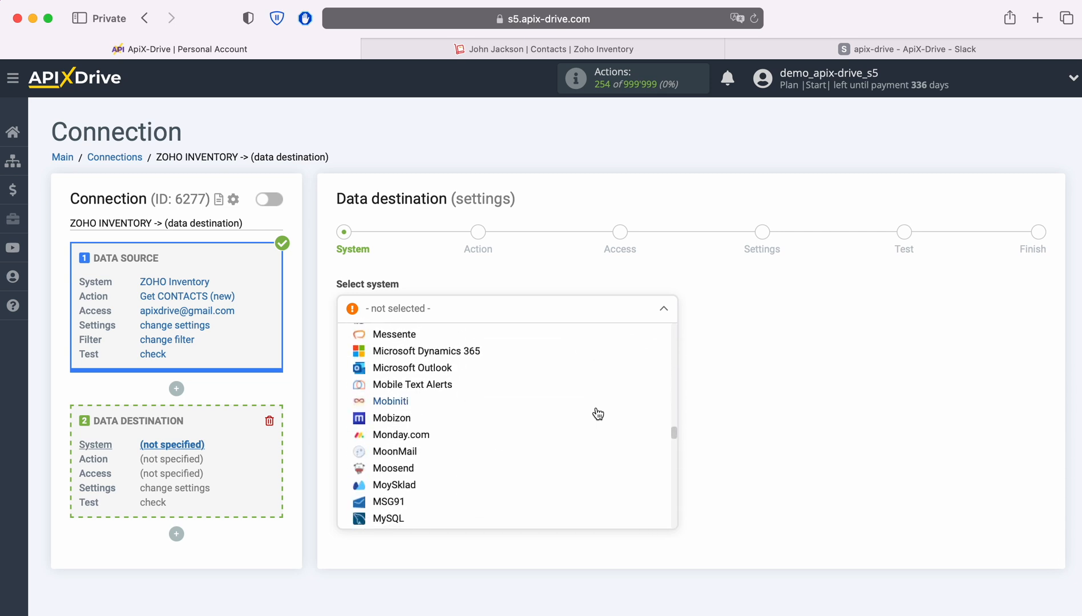
pyautogui.scroll(-15, 597, 413)
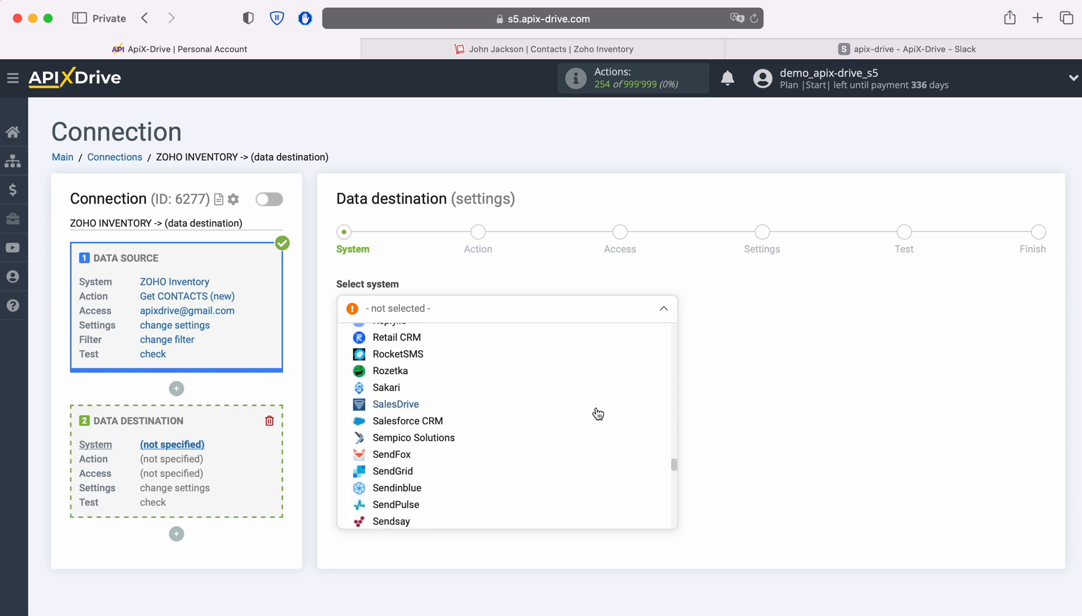
pyautogui.click(387, 430)
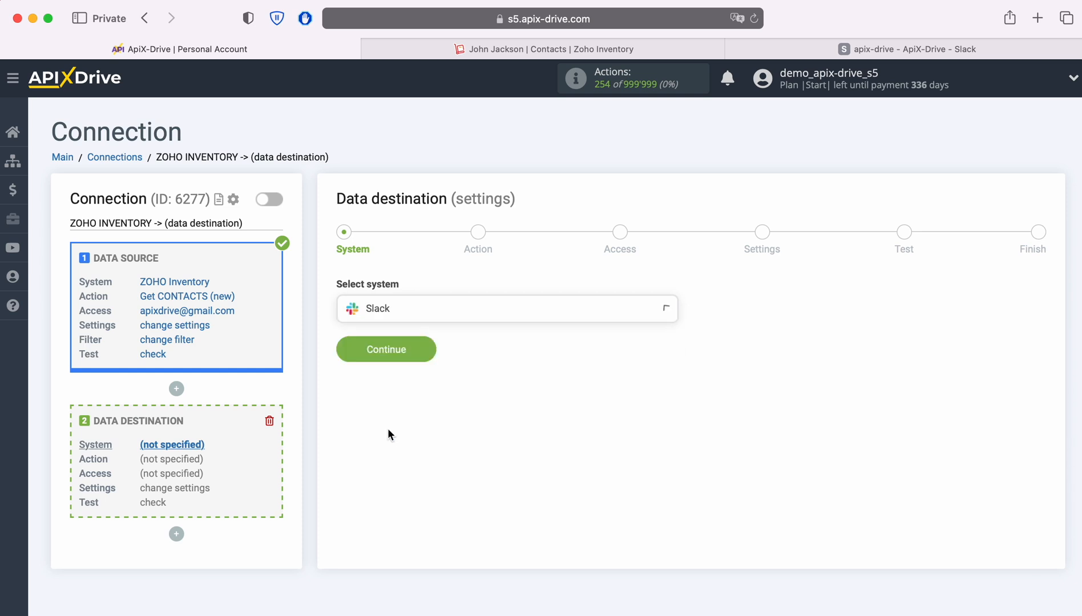
pyautogui.click(432, 345)
# Set Send MESSAGE (personal) as the Slack action and continue to the Access step.
pyautogui.click(472, 312)
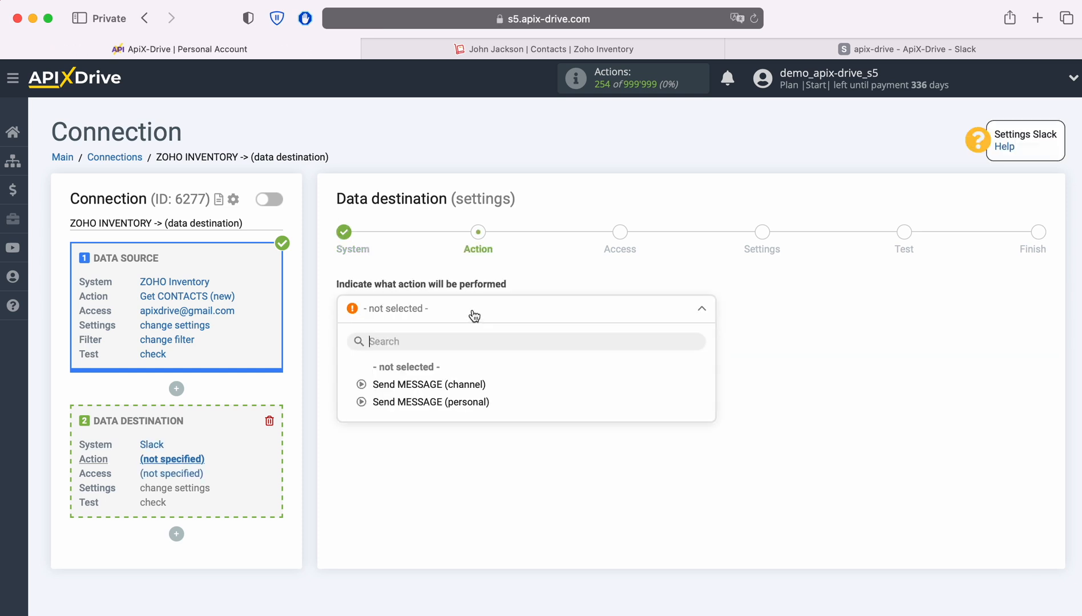
pyautogui.click(436, 402)
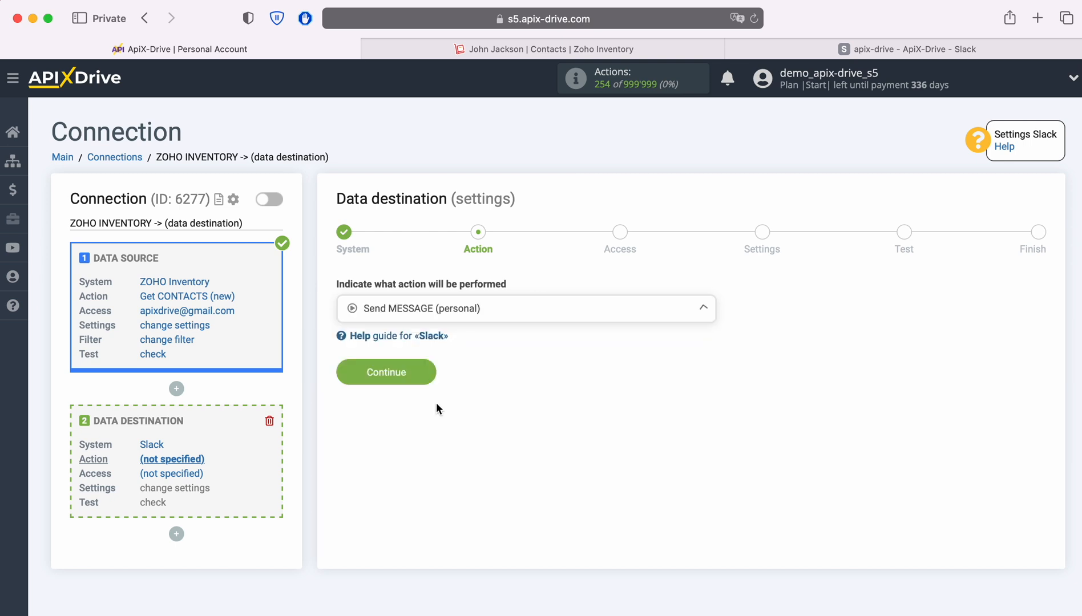
pyautogui.click(425, 376)
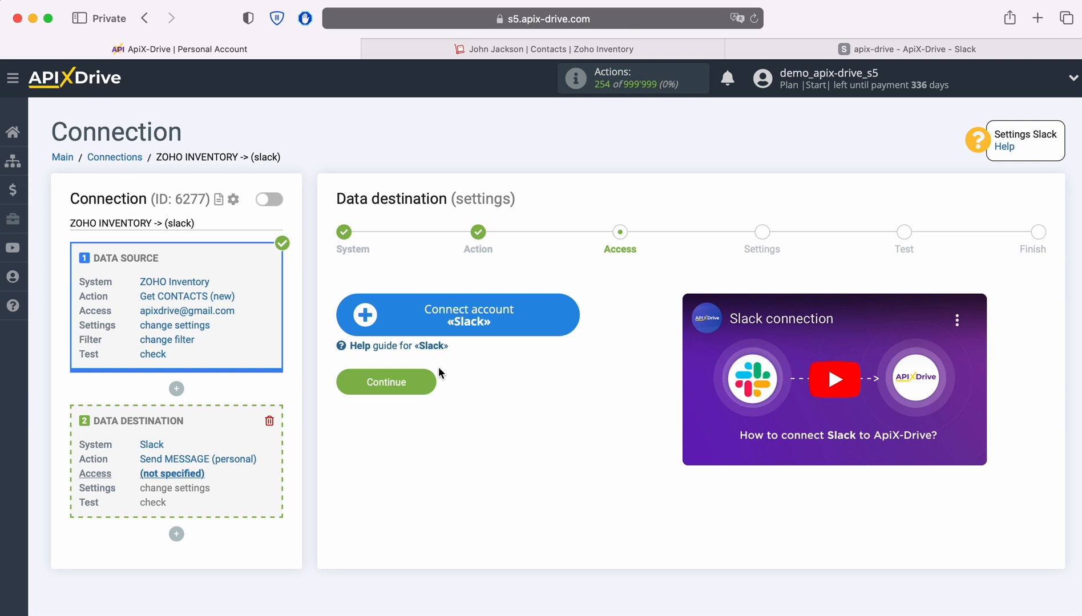
pyautogui.click(564, 315)
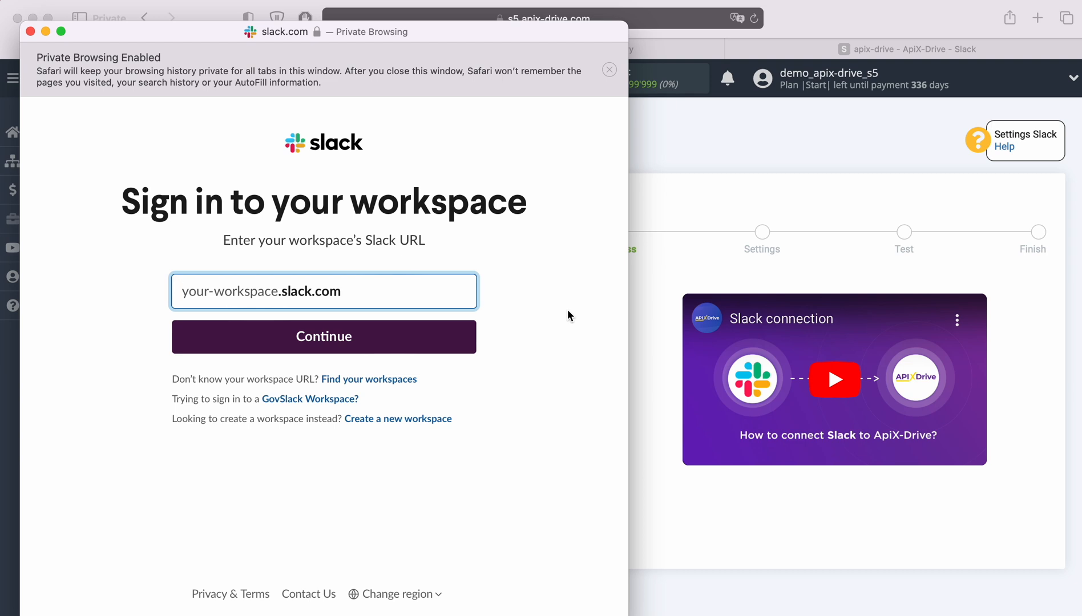
pyautogui.click(843, 49)
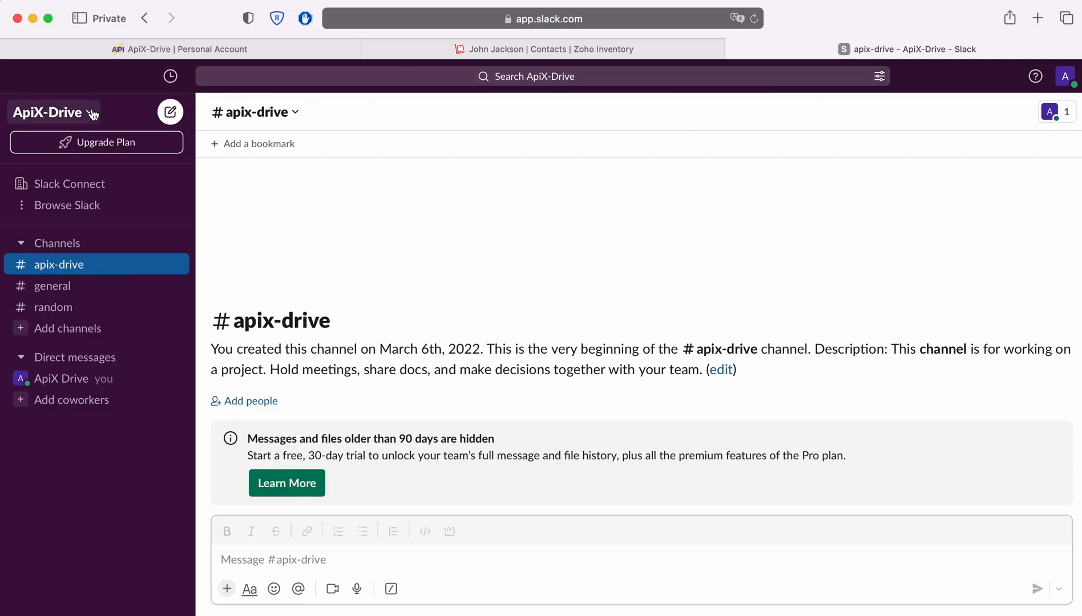
pyautogui.click(92, 112)
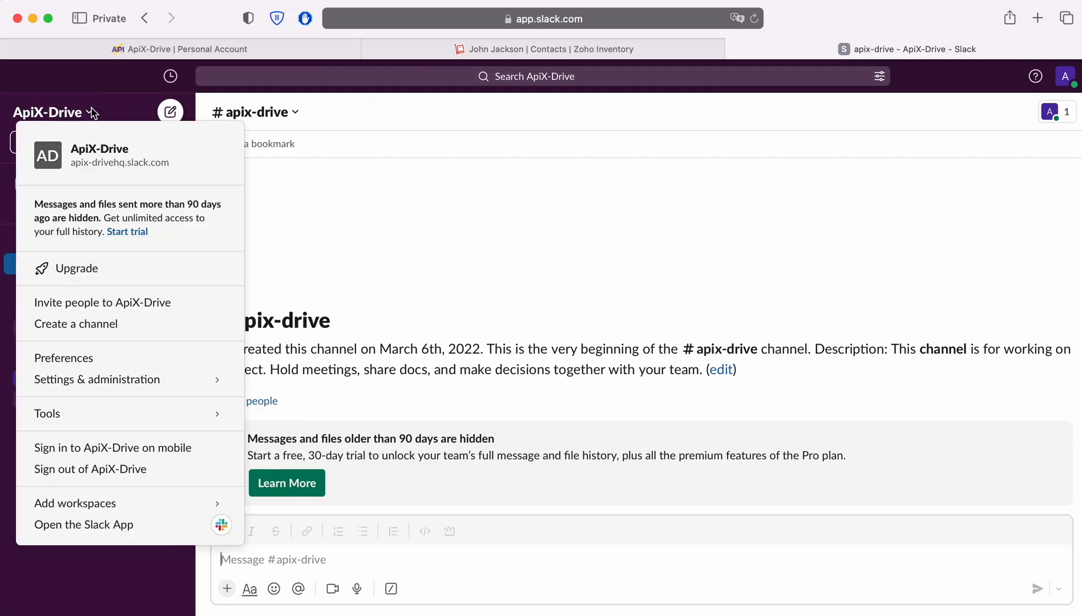
pyautogui.click(117, 165)
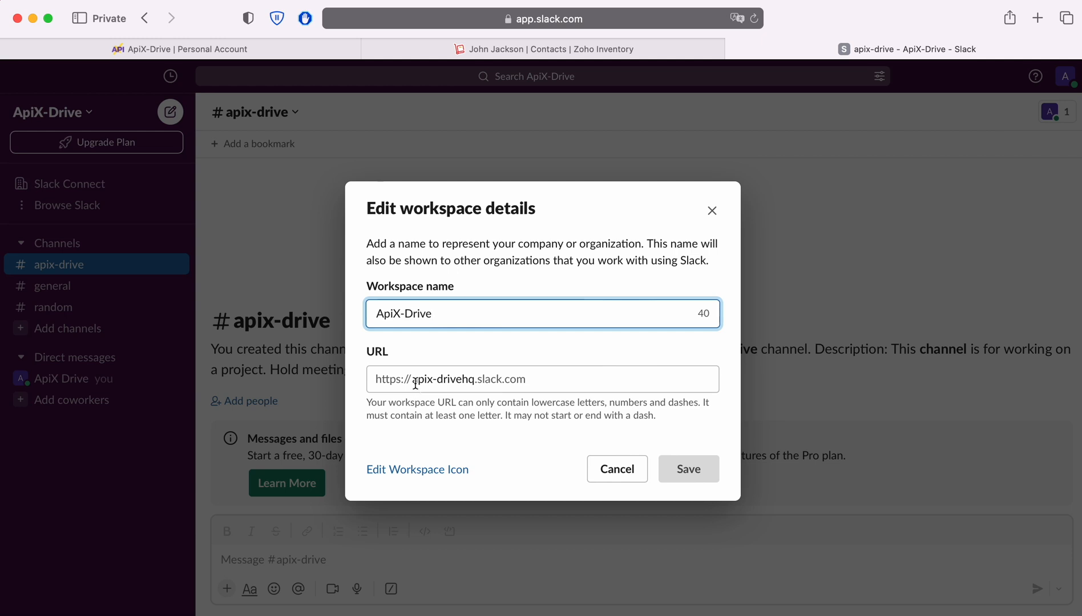
pyautogui.moveTo(412, 379); pyautogui.dragTo(474, 380)
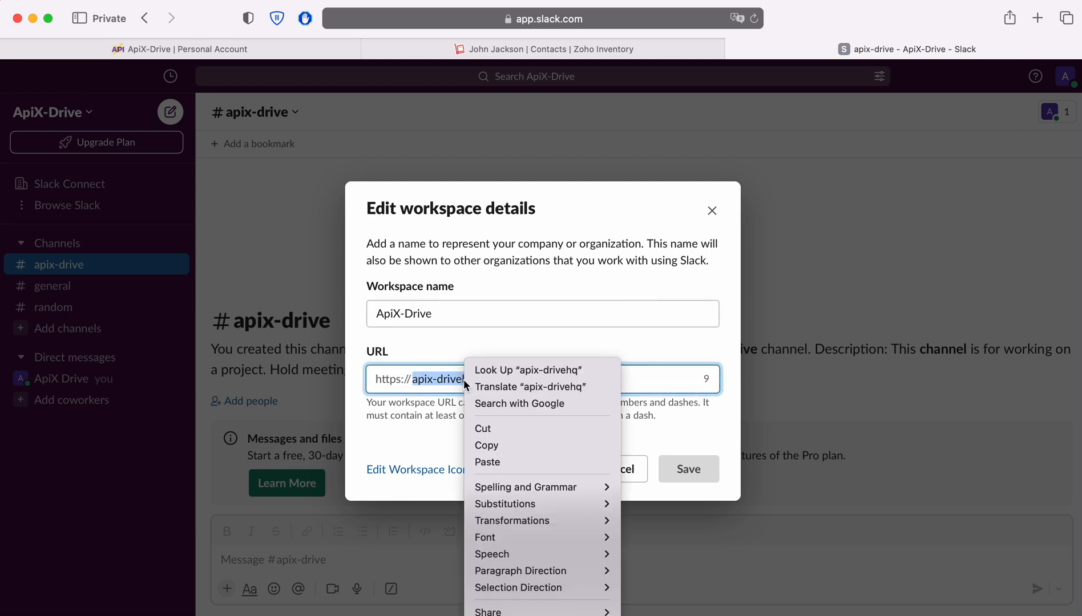
pyautogui.rightClick(465, 379)
pyautogui.click(487, 445)
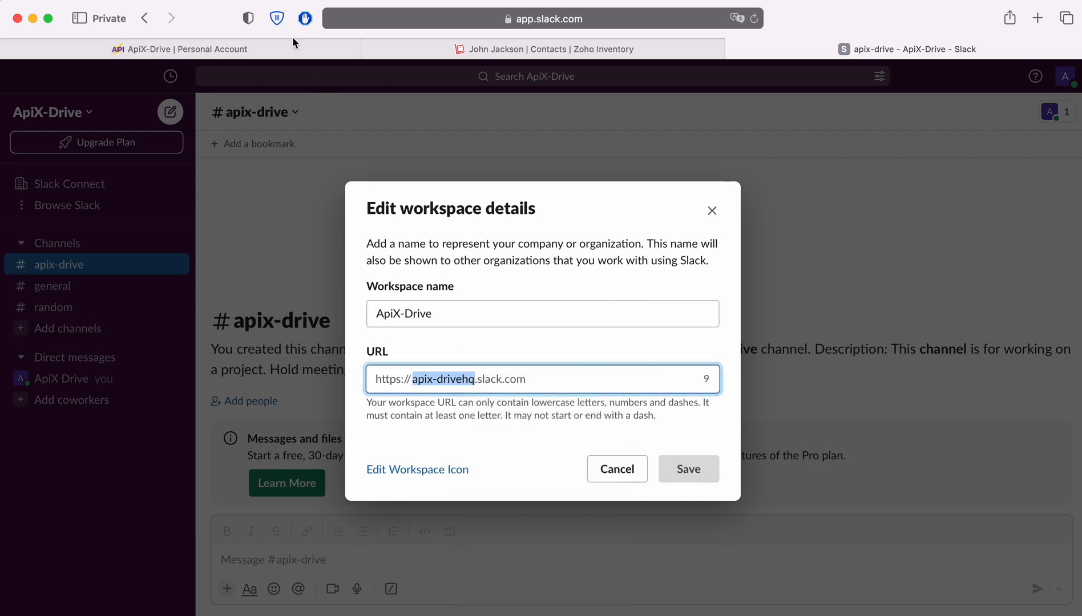
pyautogui.press('super+grave')
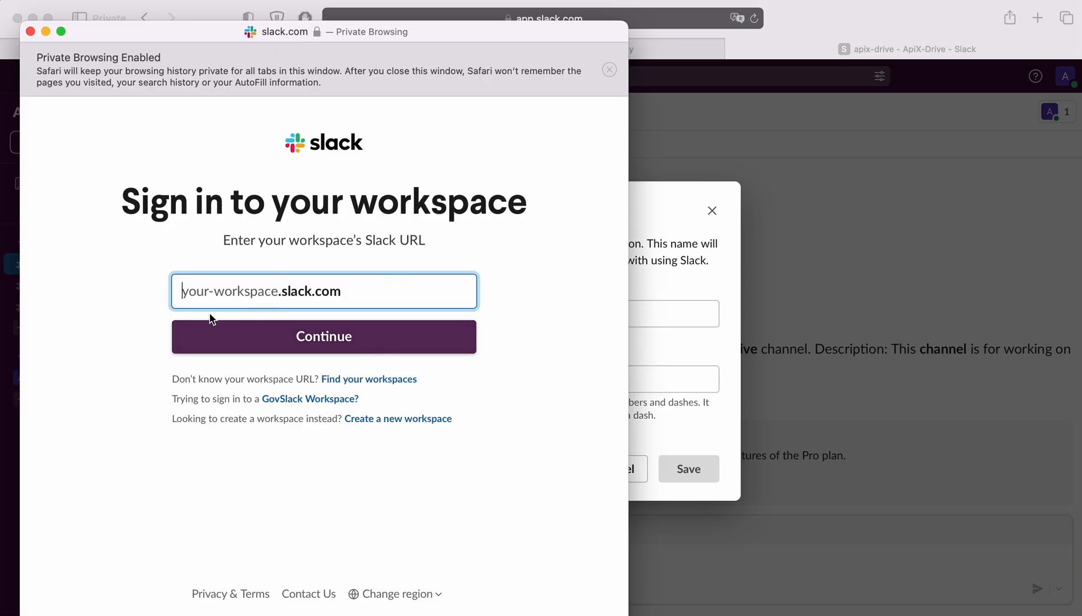
# Paste apix-drivehq as the Slack workspace URL and continue.
pyautogui.rightClick(199, 292)
pyautogui.click(222, 333)
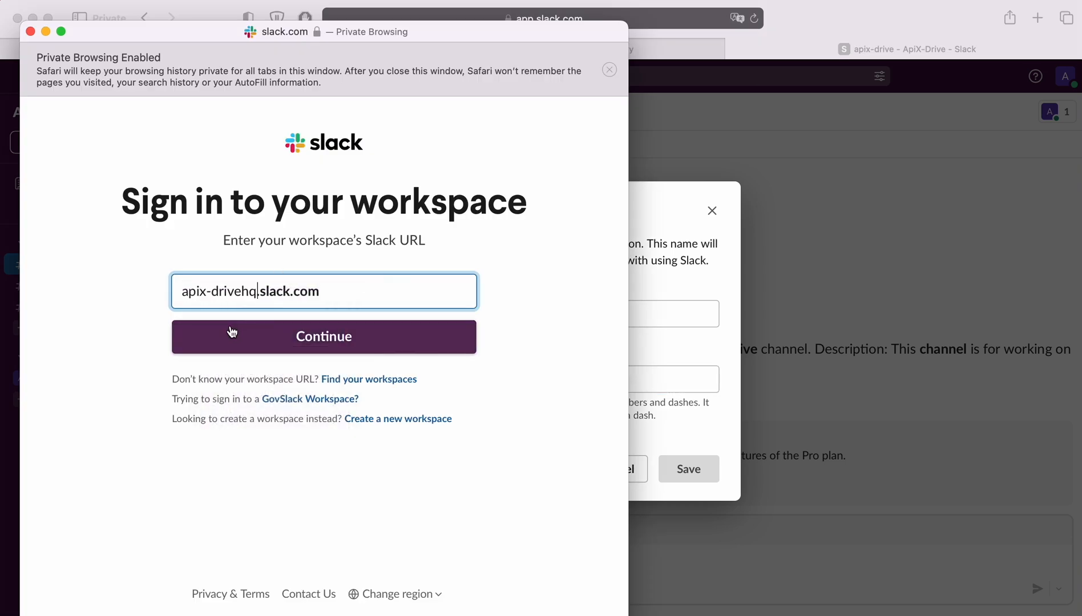
pyautogui.click(342, 338)
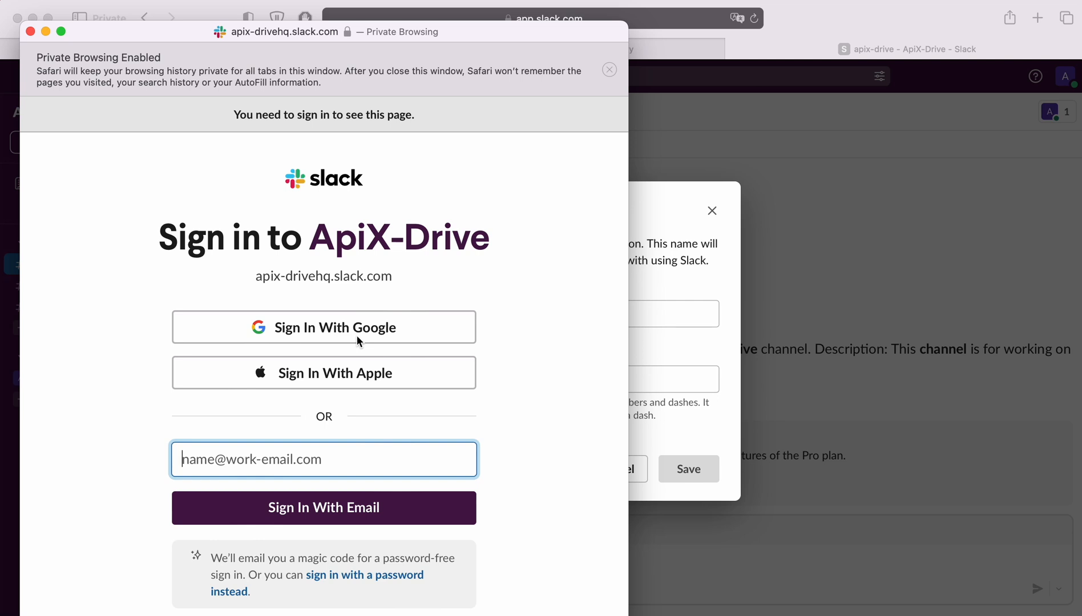
# Sign in with the saved Google account and allow ApiX-Drive access to the workspace.
pyautogui.click(401, 329)
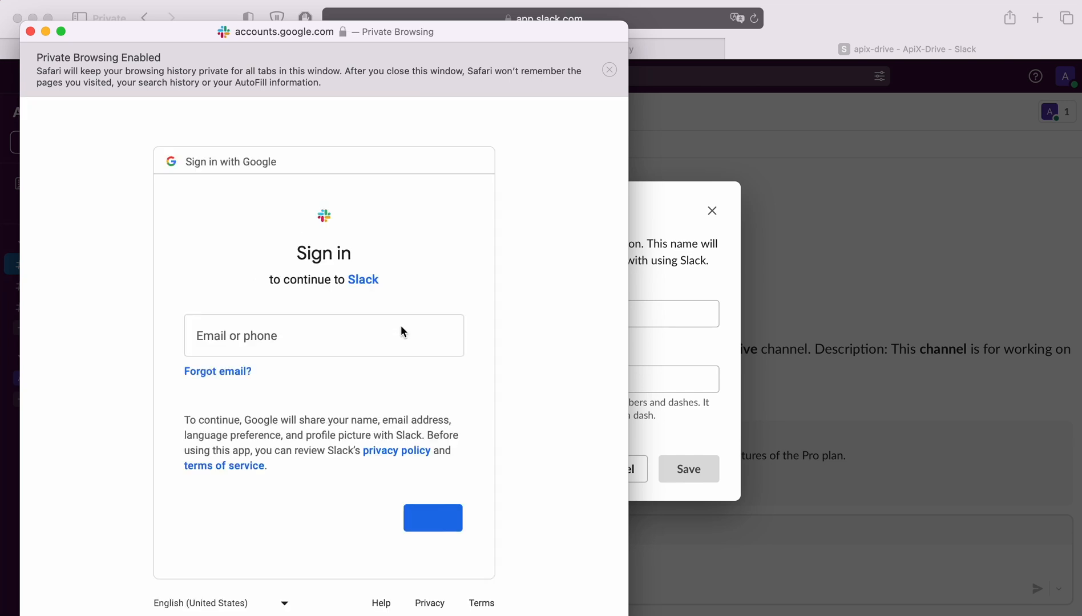
pyautogui.click(301, 375)
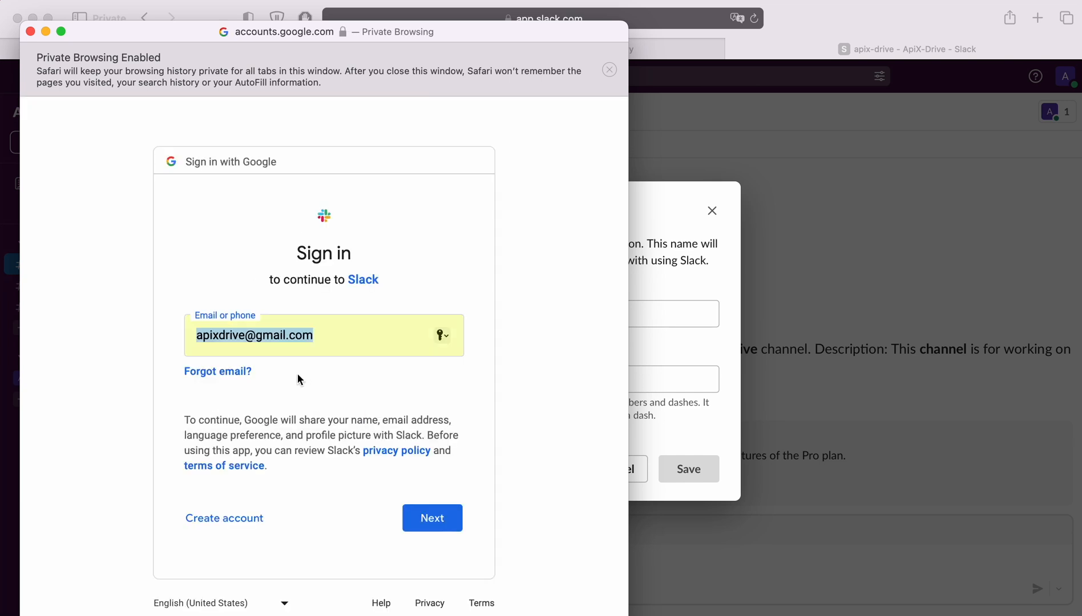
pyautogui.click(446, 518)
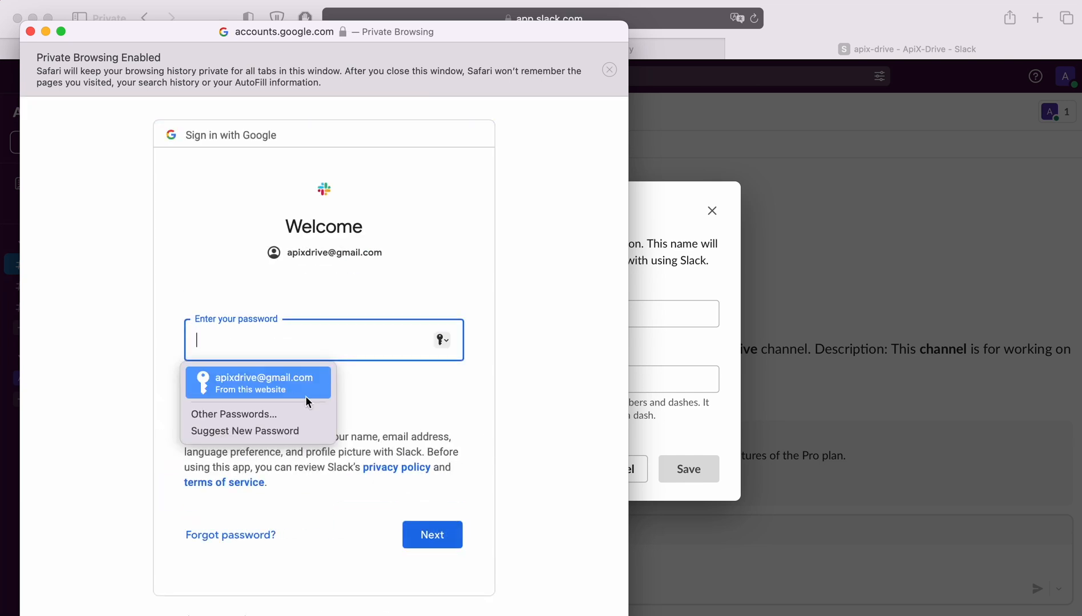
pyautogui.click(297, 391)
pyautogui.click(432, 533)
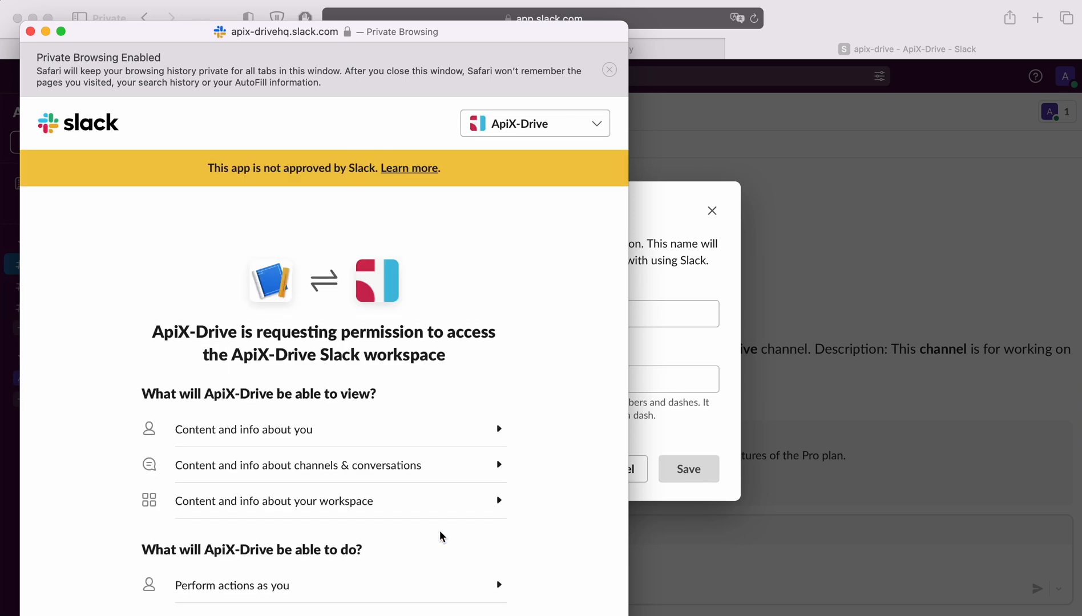
pyautogui.scroll(-3, 440, 536)
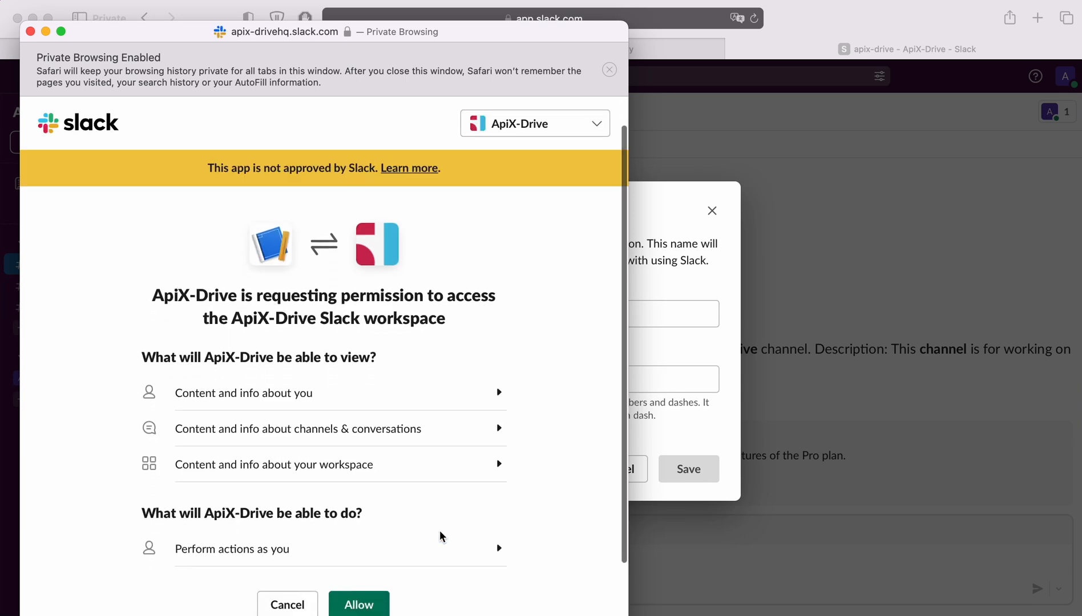
pyautogui.click(381, 534)
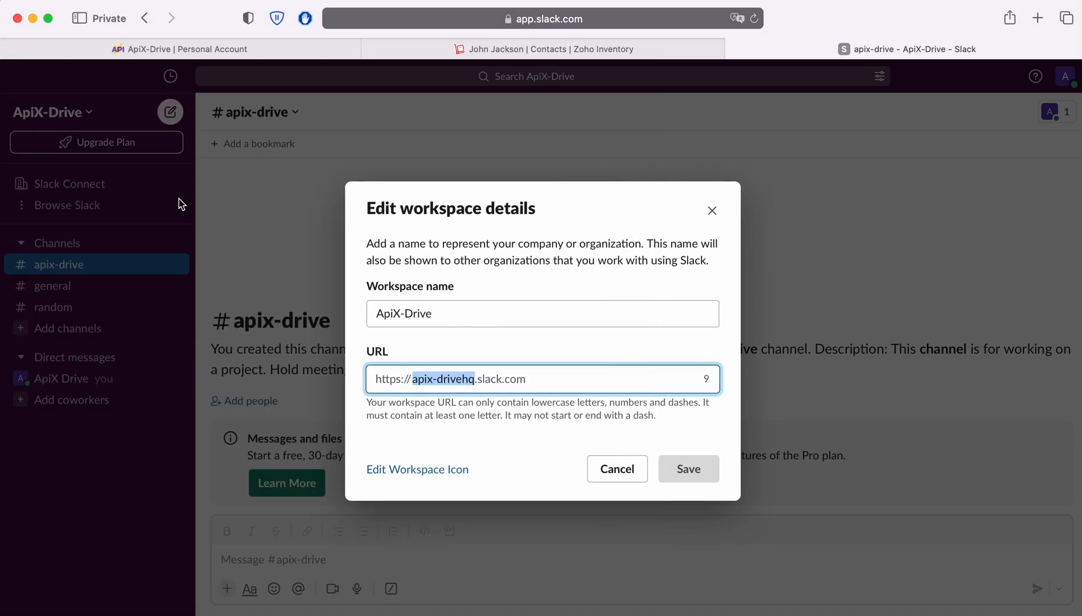
pyautogui.click(128, 54)
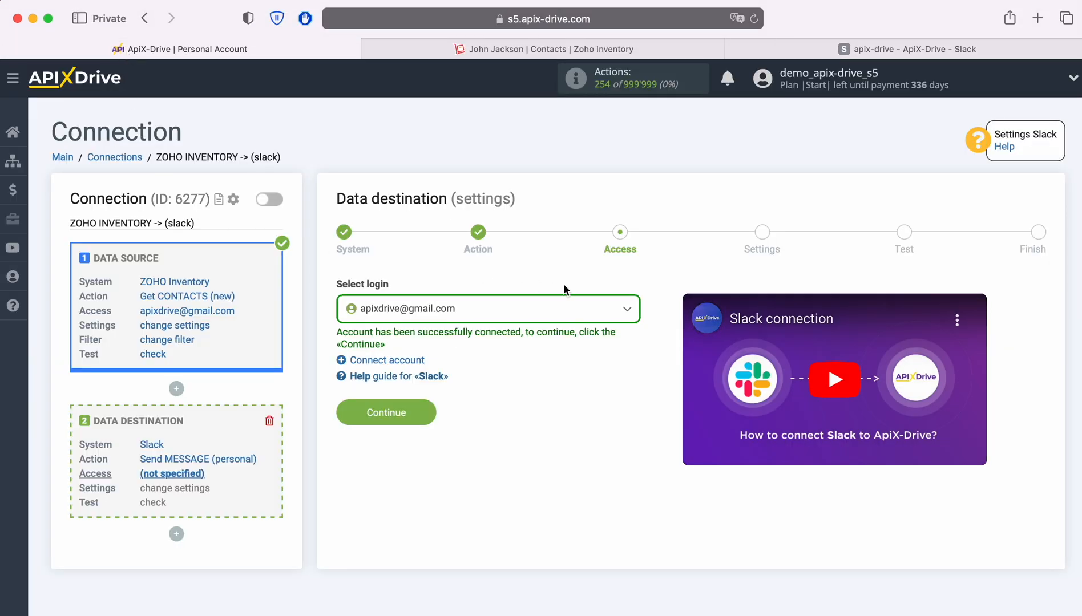
# Select the newly connected Slack account as the destination login and continue.
pyautogui.click(579, 311)
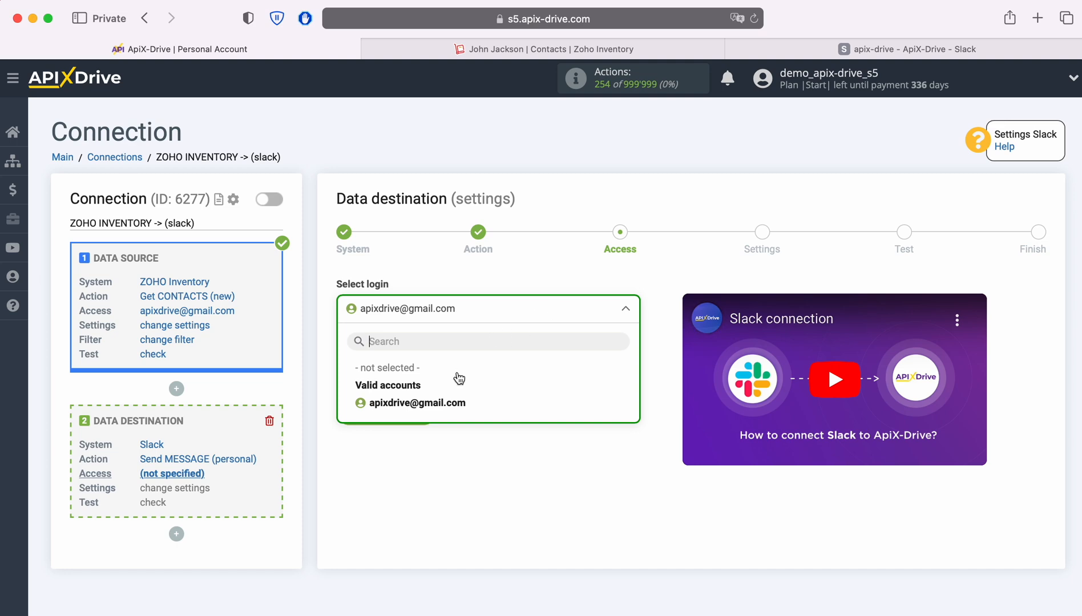
pyautogui.click(449, 402)
pyautogui.click(429, 409)
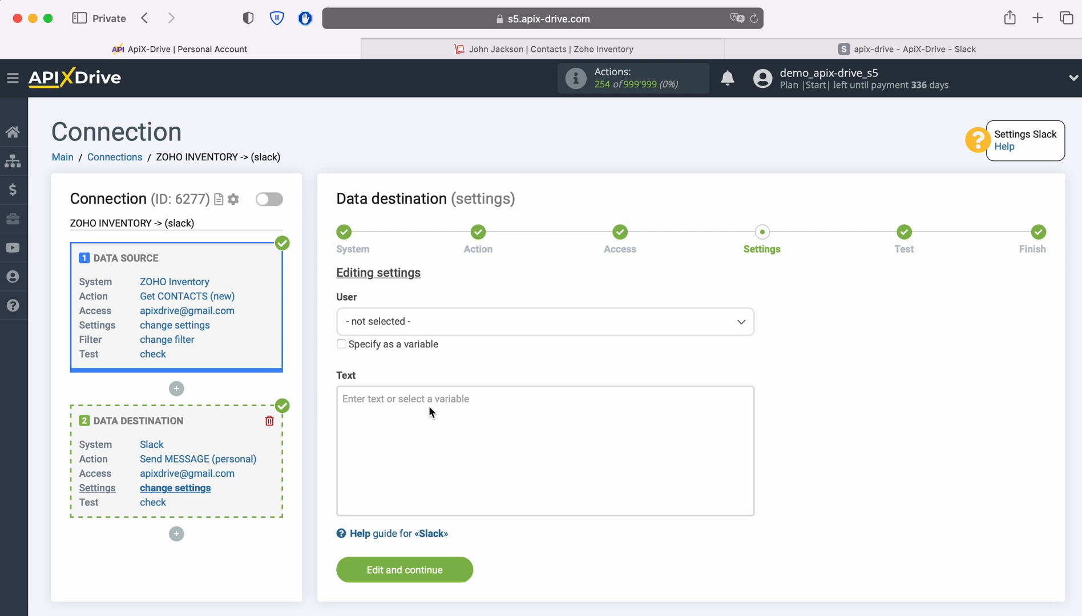
# Choose recipient user apixdrive and insert the contact's First name and Last name into the text.
pyautogui.click(457, 323)
pyautogui.click(388, 417)
pyautogui.click(380, 400)
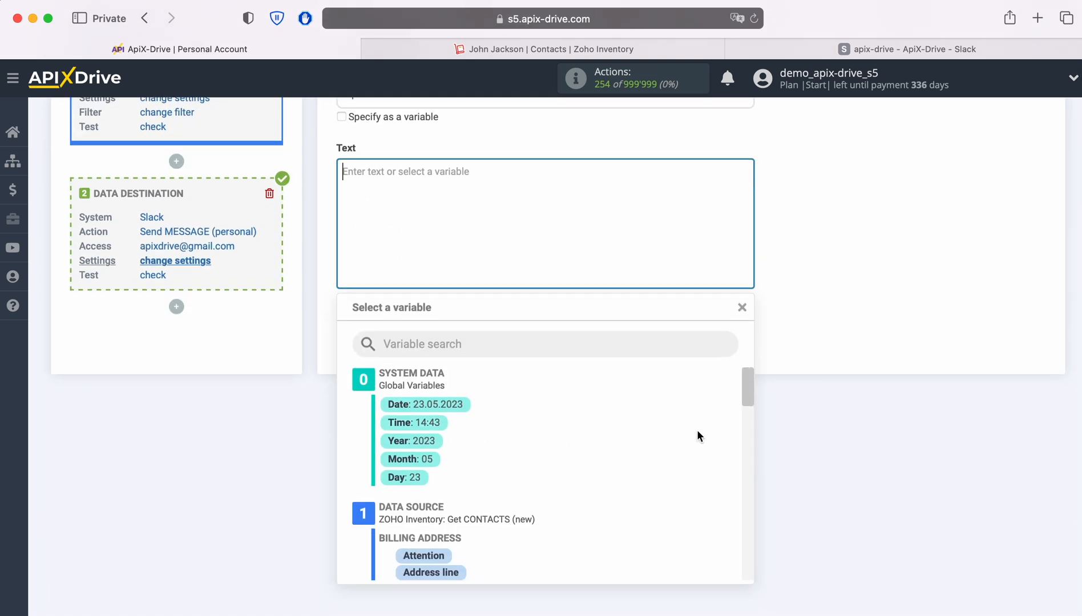
pyautogui.scroll(-5, 693, 427)
pyautogui.scroll(-3, 684, 423)
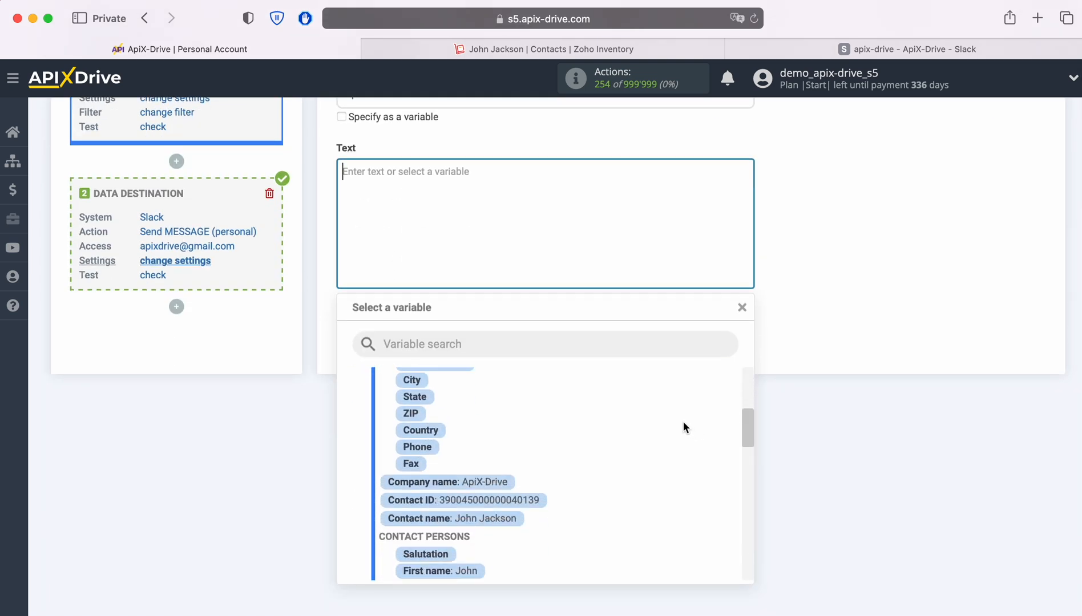
pyautogui.click(473, 490)
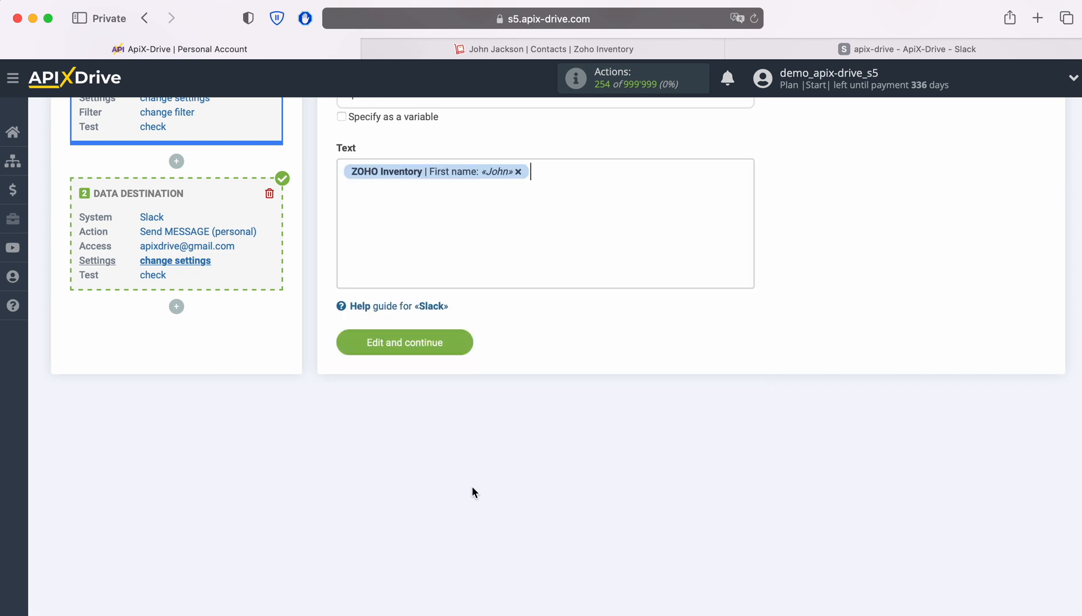
pyautogui.click(567, 169)
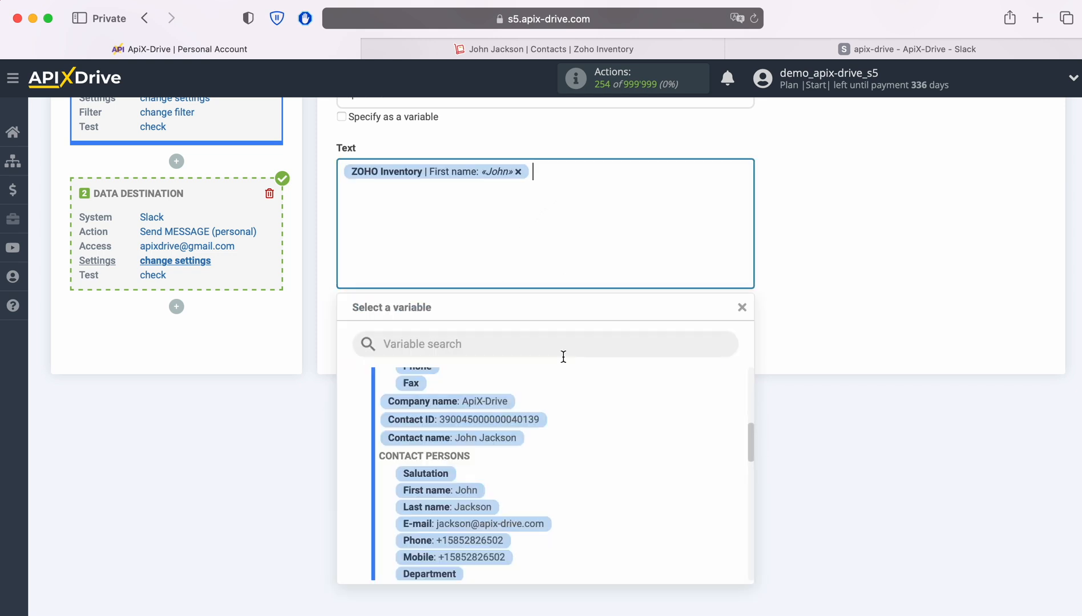
pyautogui.click(476, 501)
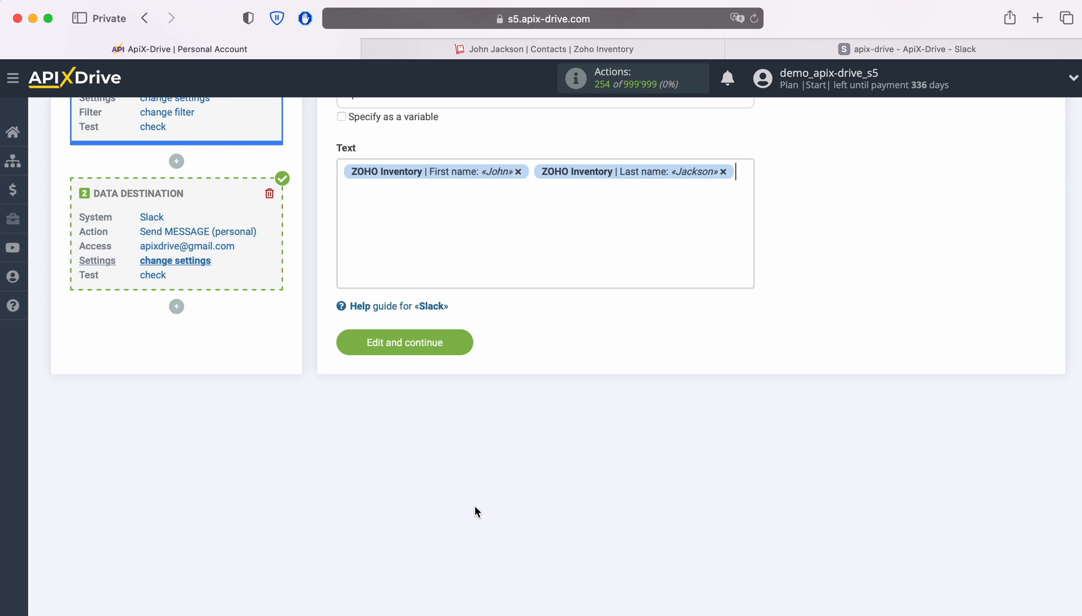
# Add the Name label, plus Email and Phone lines with the contact's E-mail and Phone variables.
pyautogui.click(344, 172)
pyautogui.write('Name')
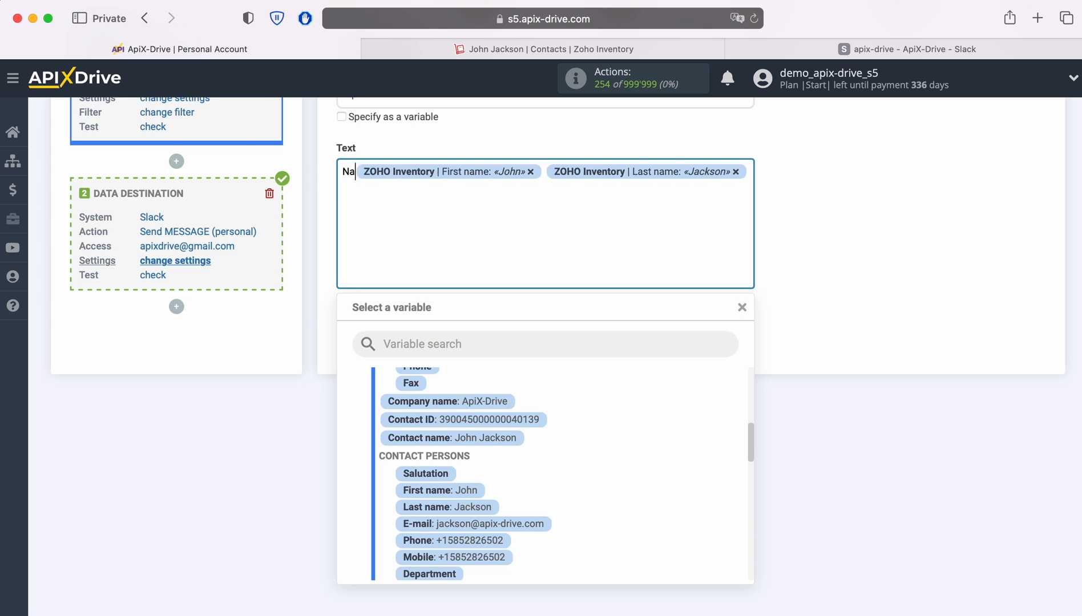
pyautogui.click(389, 191)
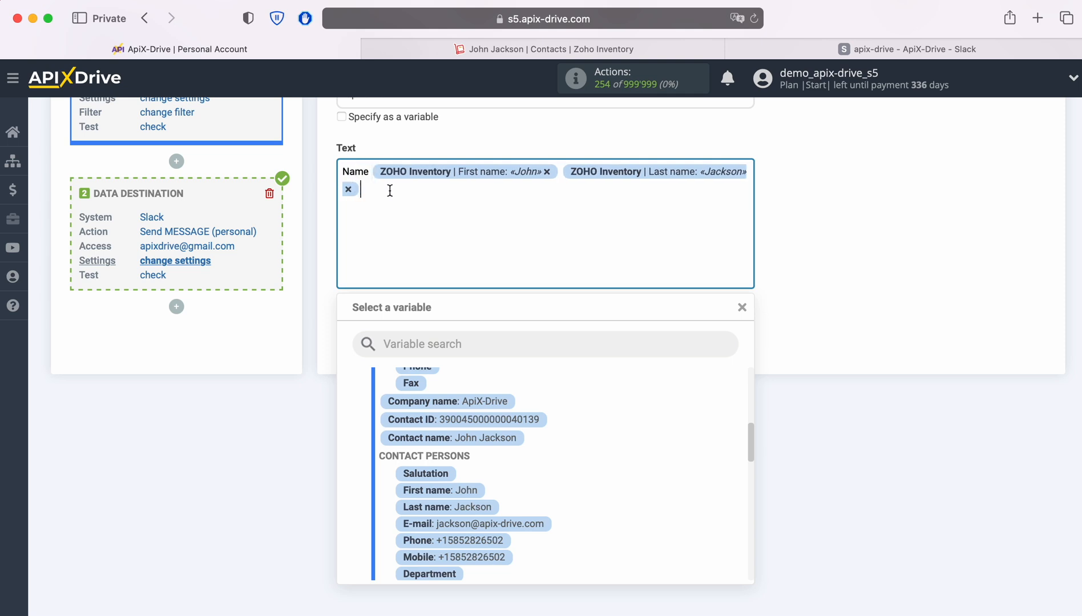
pyautogui.press('Return')
pyautogui.write('Email')
pyautogui.scroll(-1, 571, 468)
pyautogui.click(542, 484)
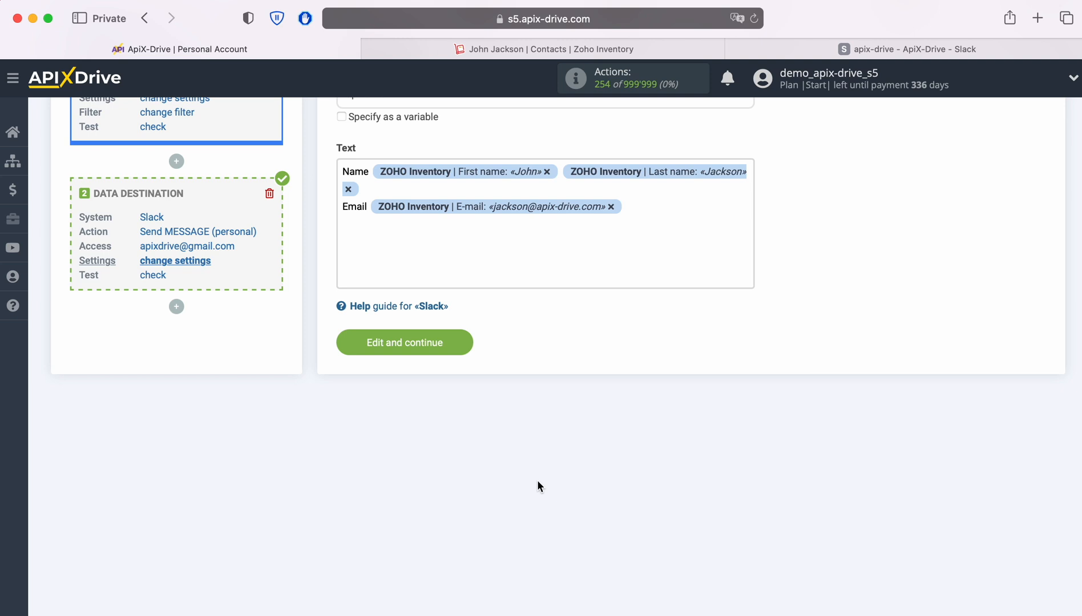
pyautogui.write('Phone')
pyautogui.click(416, 234)
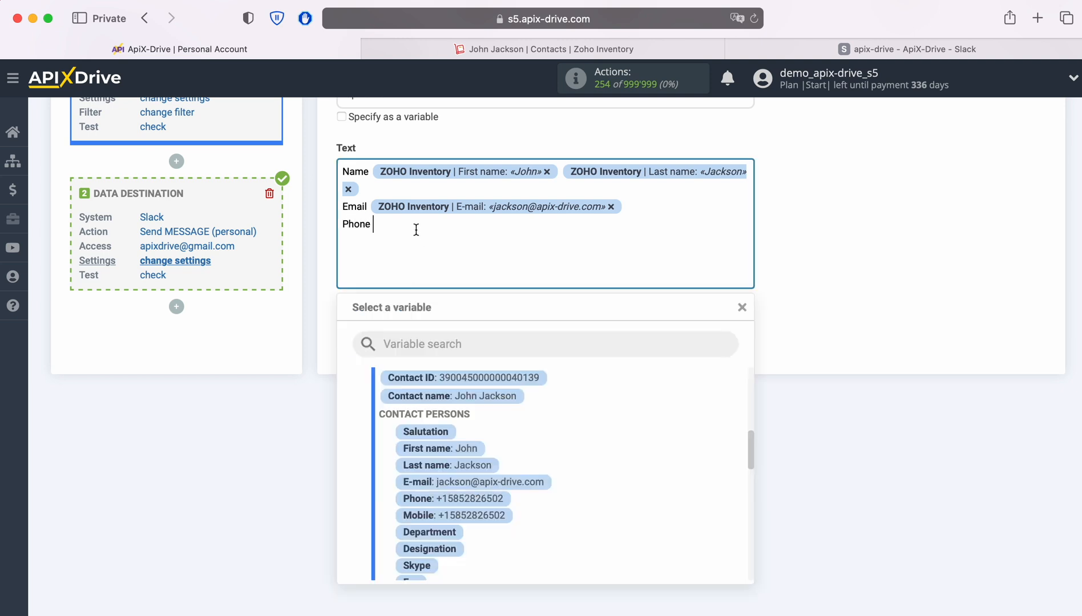
pyautogui.click(476, 500)
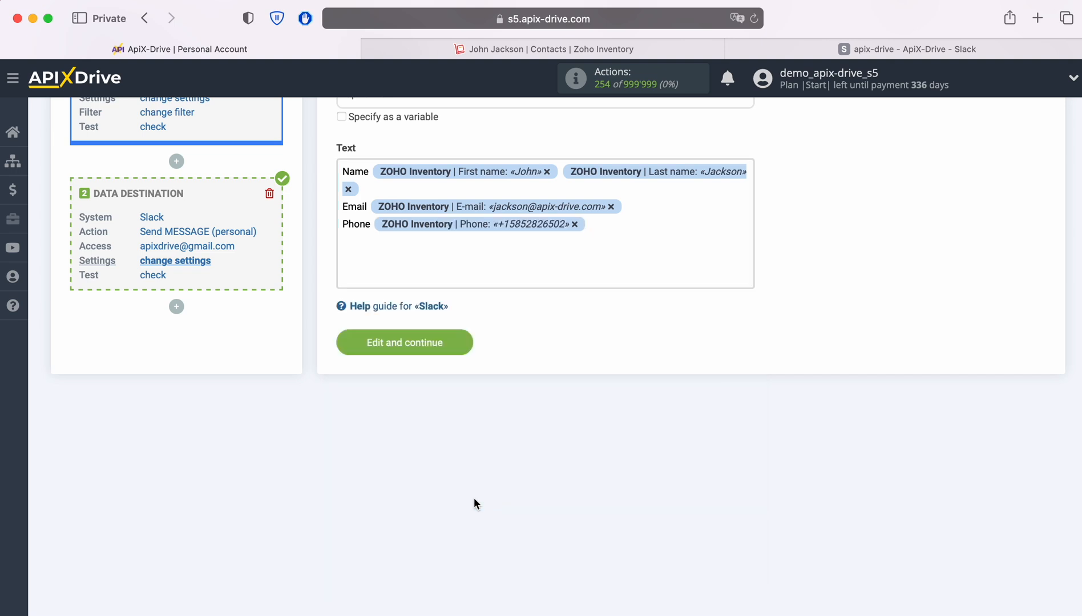
# Add a Date line with the contact's Creation date and save the message settings.
pyautogui.write('Date')
pyautogui.click(422, 244)
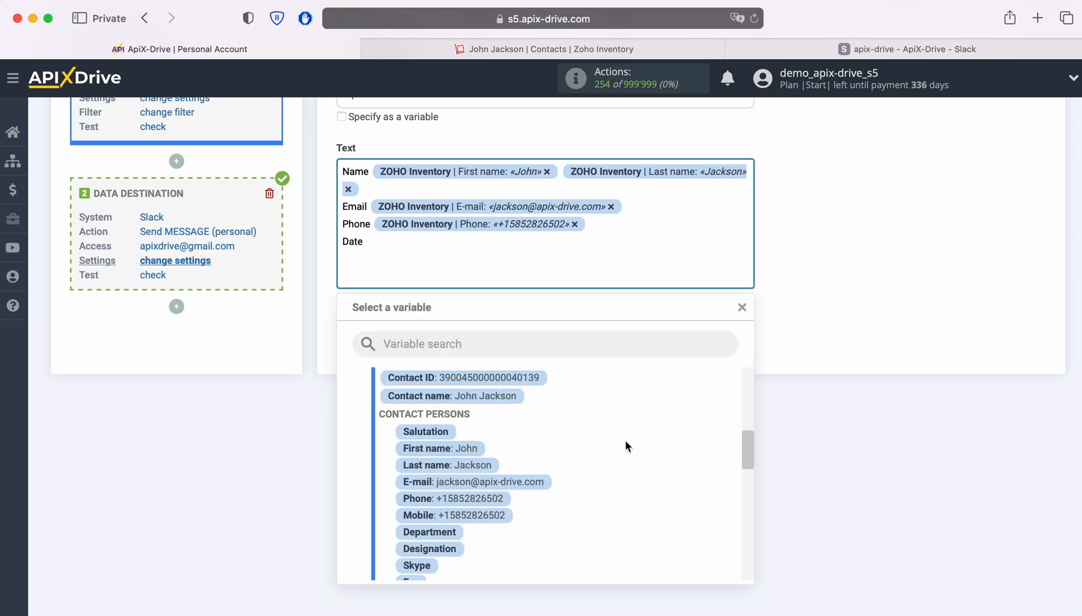
pyautogui.scroll(1, 637, 443)
pyautogui.scroll(-4, 637, 443)
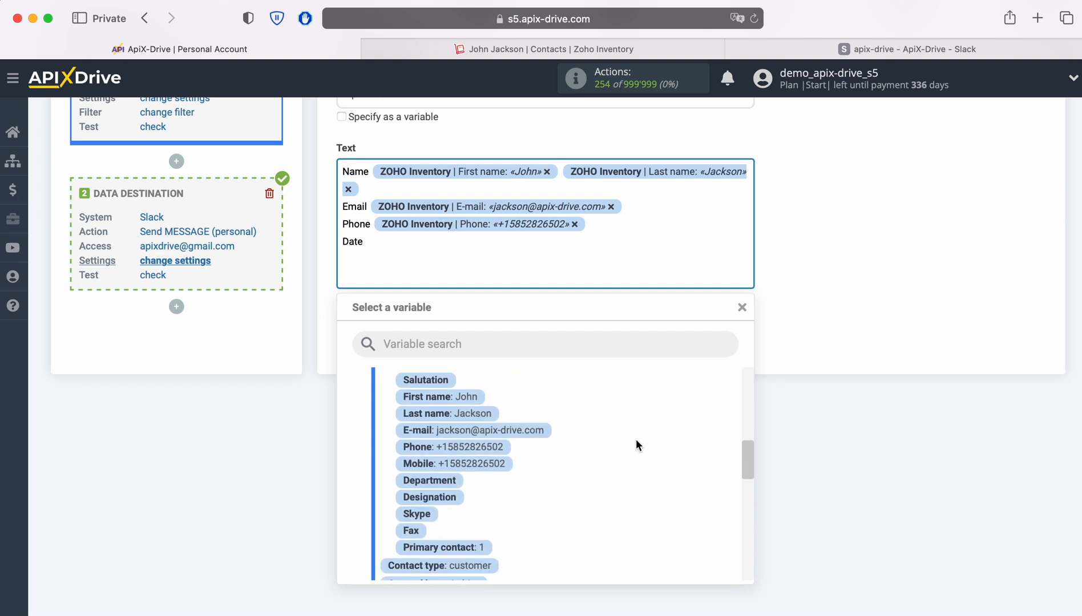
pyautogui.scroll(-2, 636, 445)
pyautogui.click(506, 456)
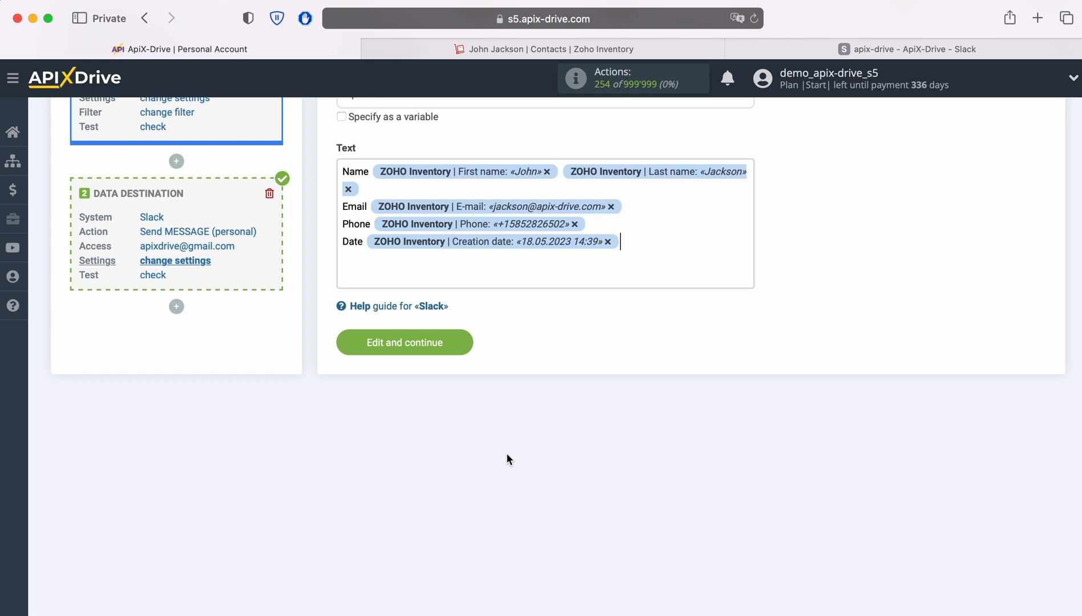
pyautogui.click(463, 341)
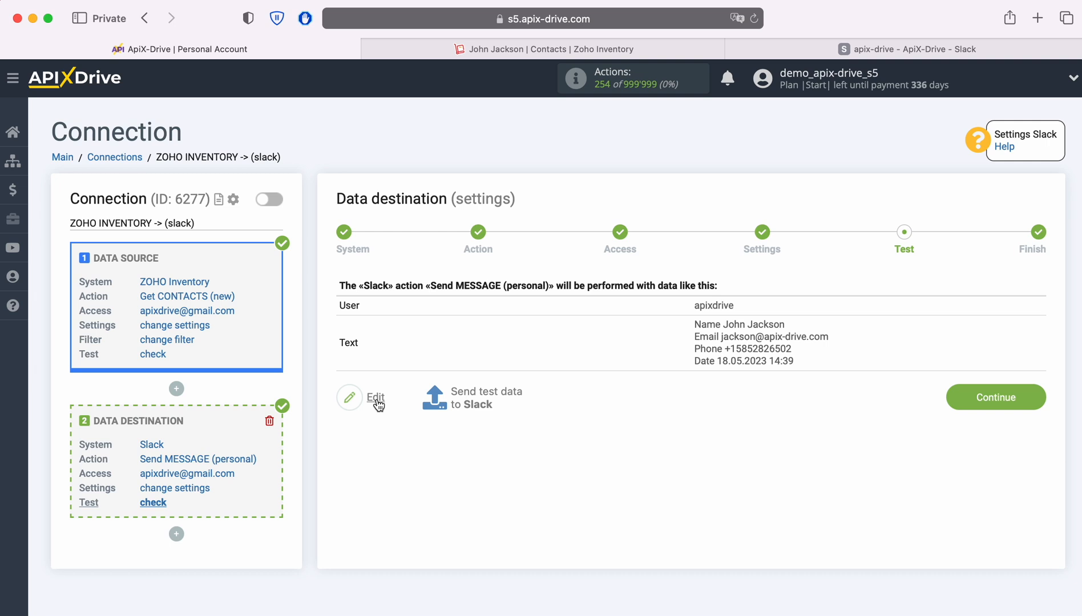
# Send the test message to Slack, then switch to the Slack workspace to check it.
pyautogui.click(480, 395)
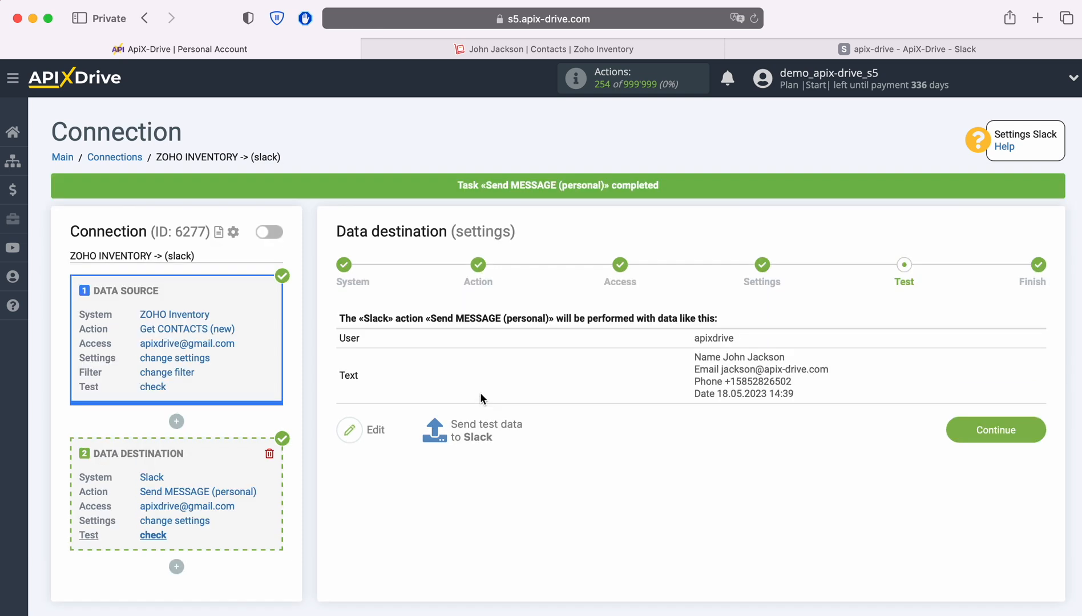
pyautogui.click(765, 48)
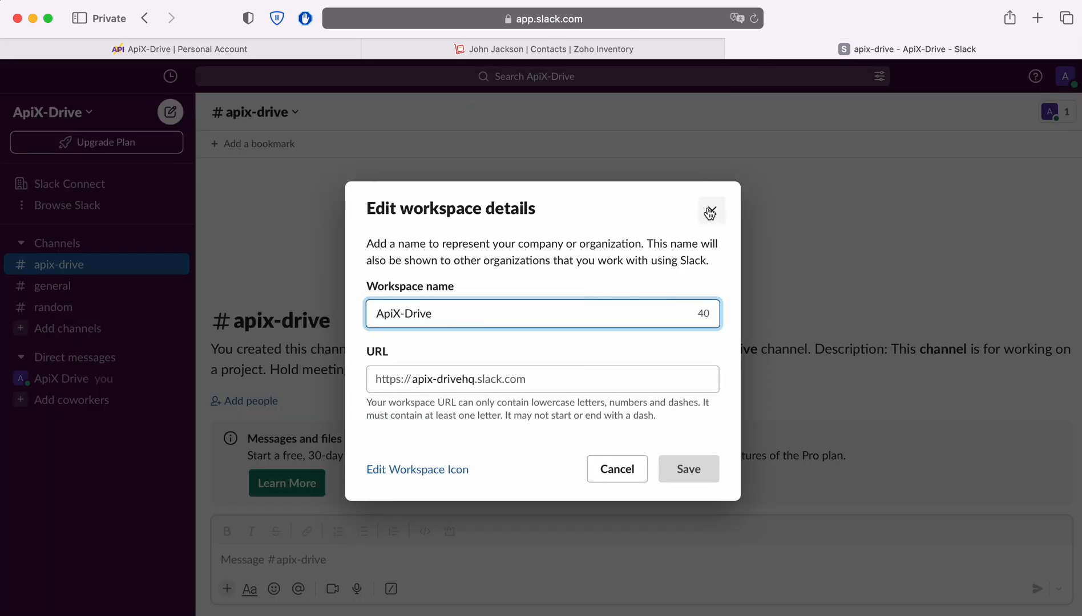
# Dismiss the workspace details dialog and open your own Slack DMs to view the contact test message.
pyautogui.click(708, 209)
pyautogui.click(67, 380)
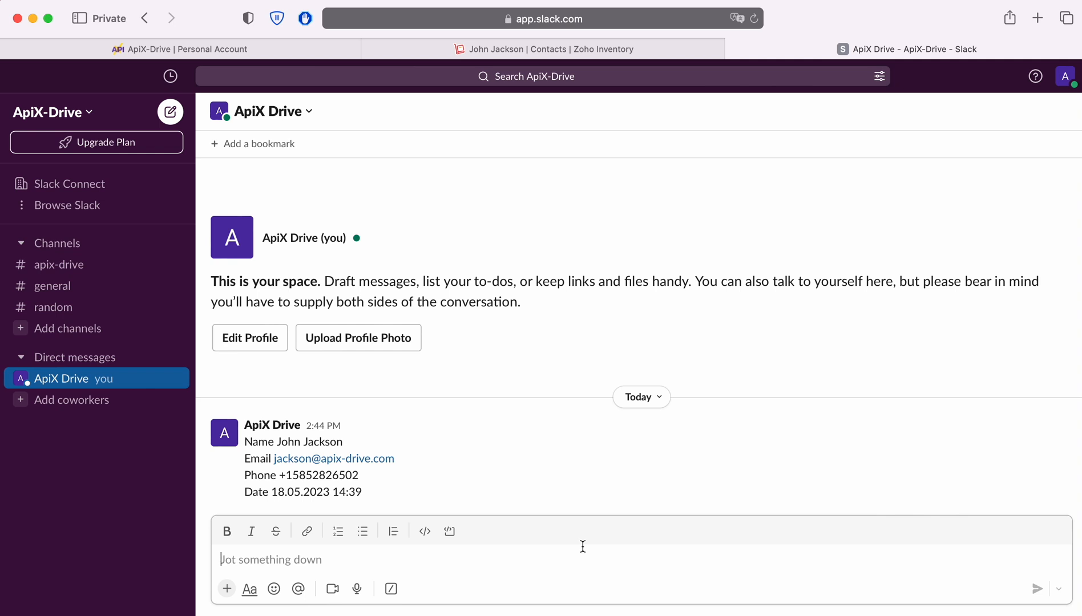
# Back in ApiX-Drive, finish the connection and enable its automatic updating.
pyautogui.click(172, 49)
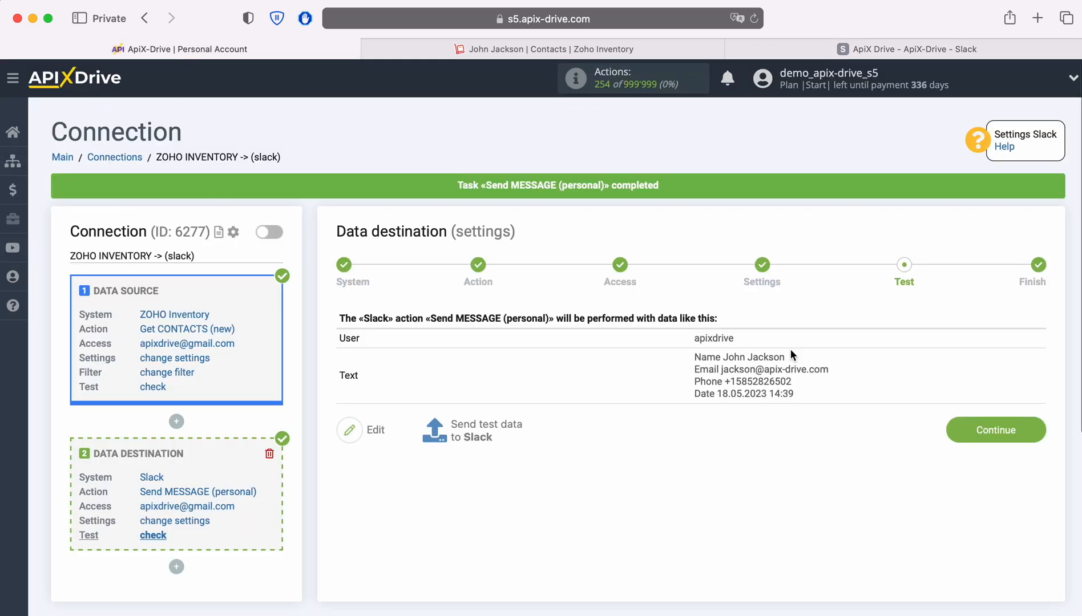
pyautogui.click(1037, 425)
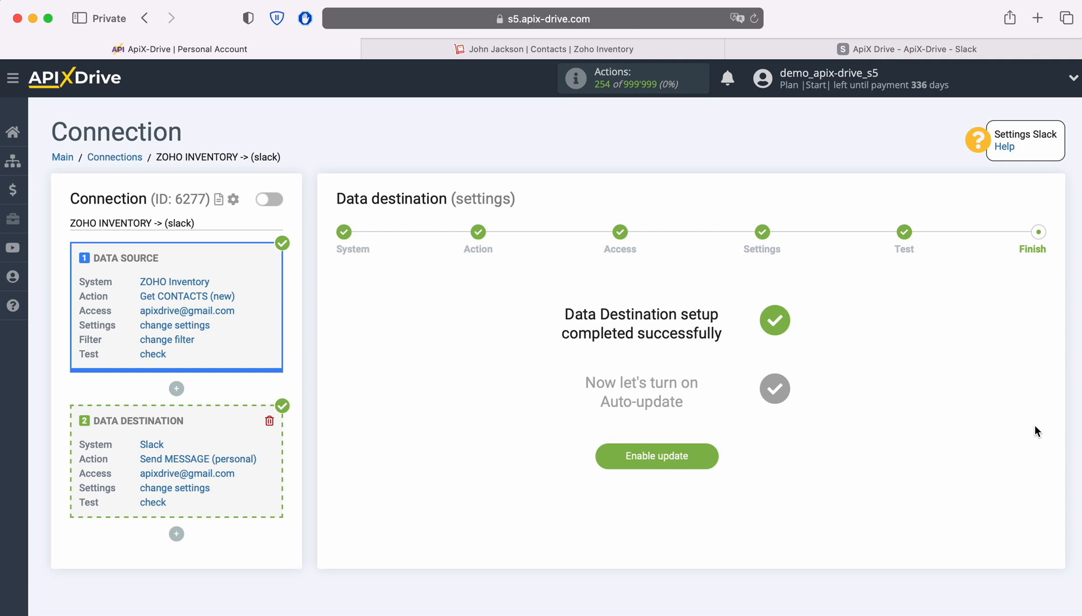
pyautogui.click(715, 453)
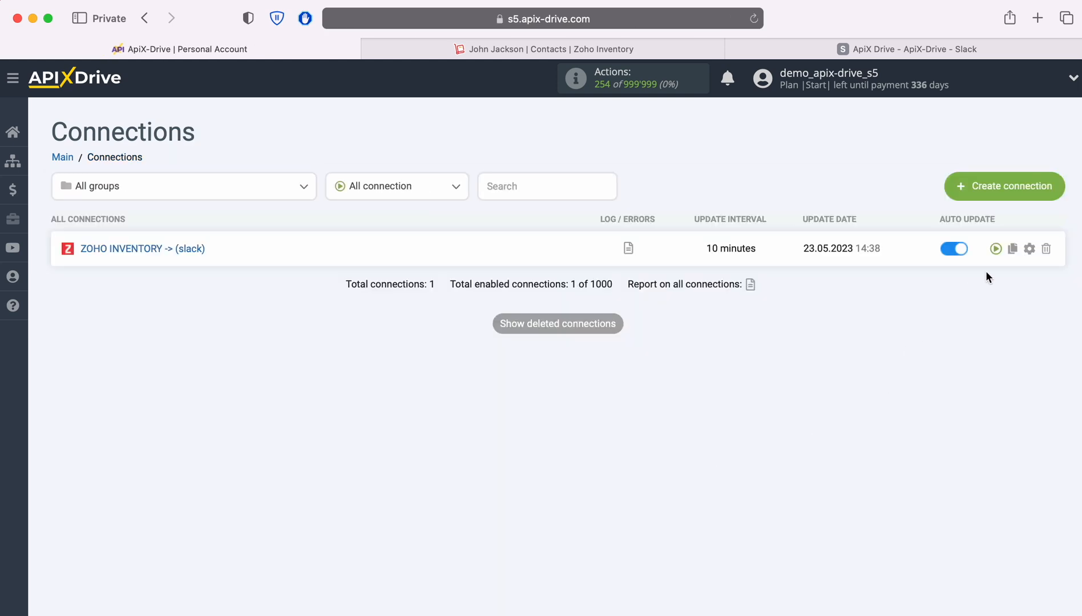
# Set the connection's update interval to 5 minutes and save the setup.
pyautogui.click(1029, 249)
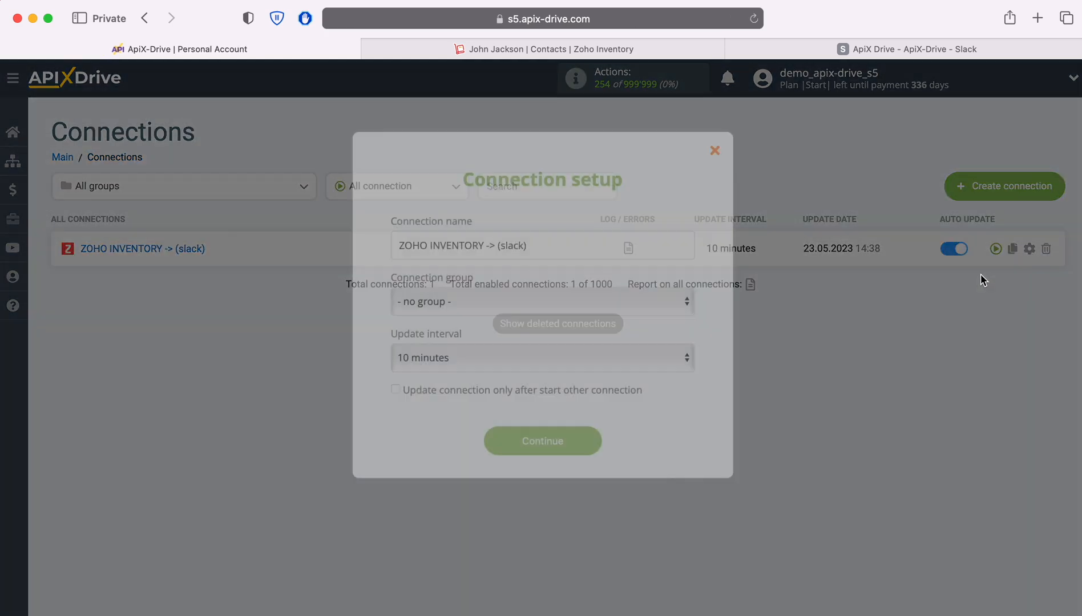
pyautogui.click(611, 359)
pyautogui.click(581, 335)
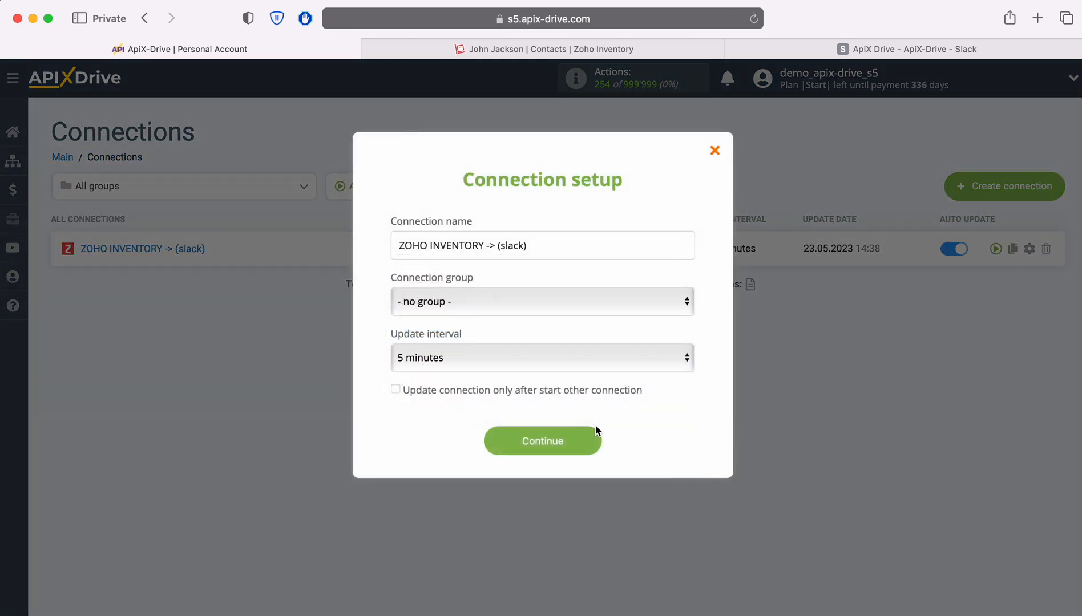
pyautogui.click(594, 440)
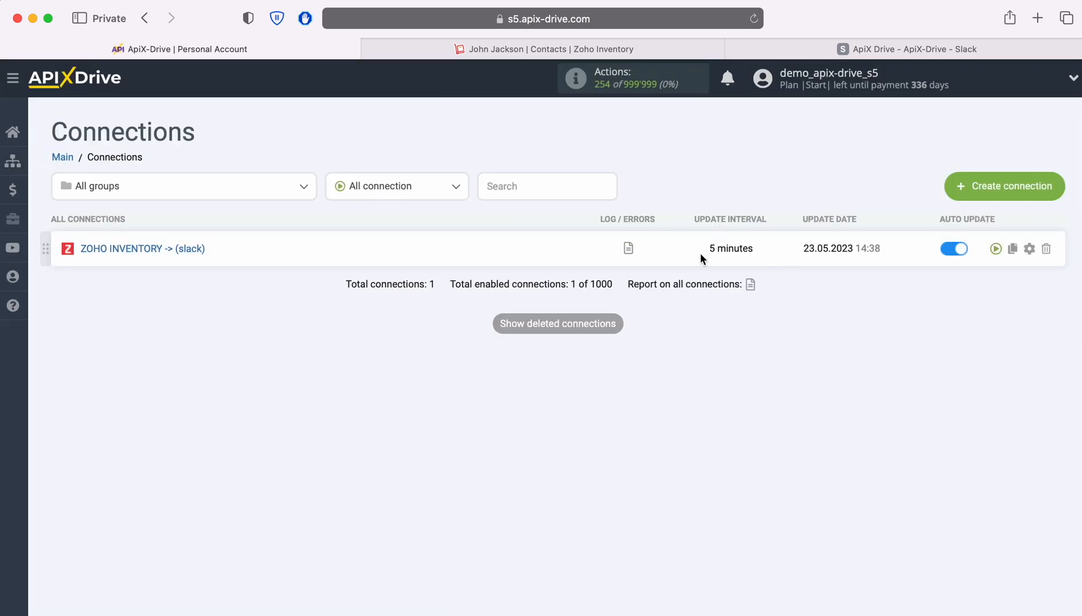